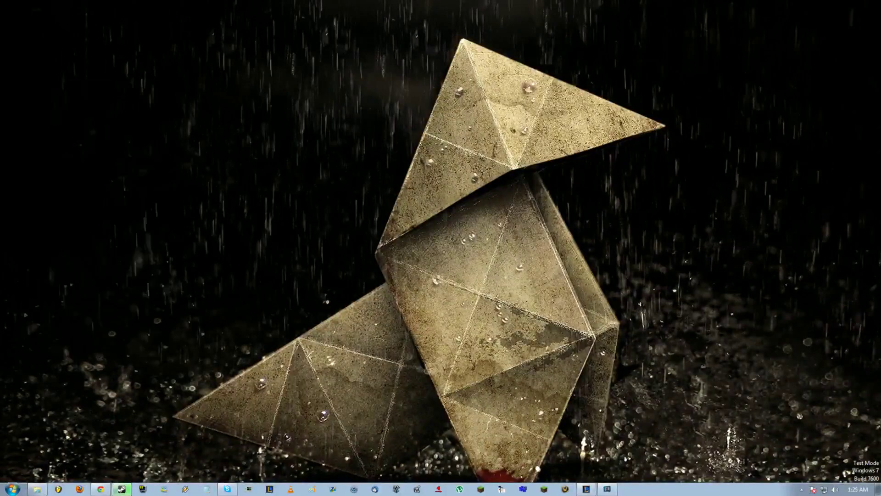
# - Restore Steam, show Terraria's page in the Library, and drag the window to the lower right
pyautogui.click(121, 488)
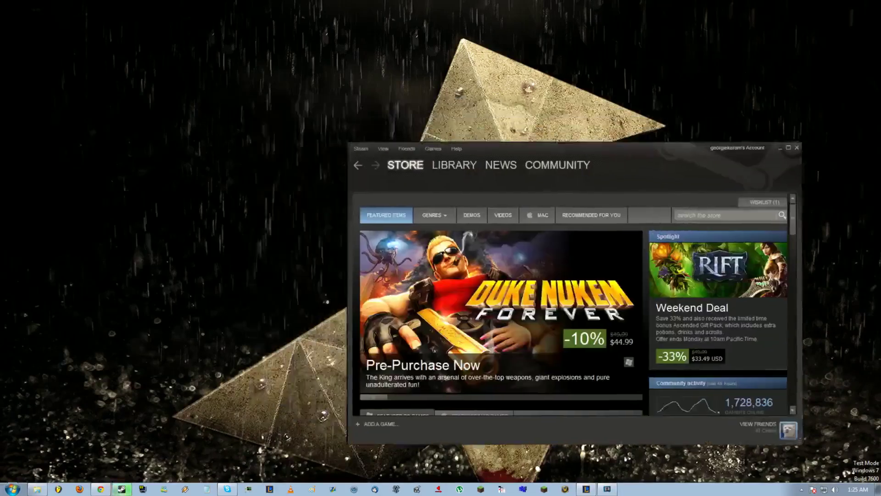
pyautogui.moveTo(620, 147); pyautogui.dragTo(712, 184)
pyautogui.click(547, 201)
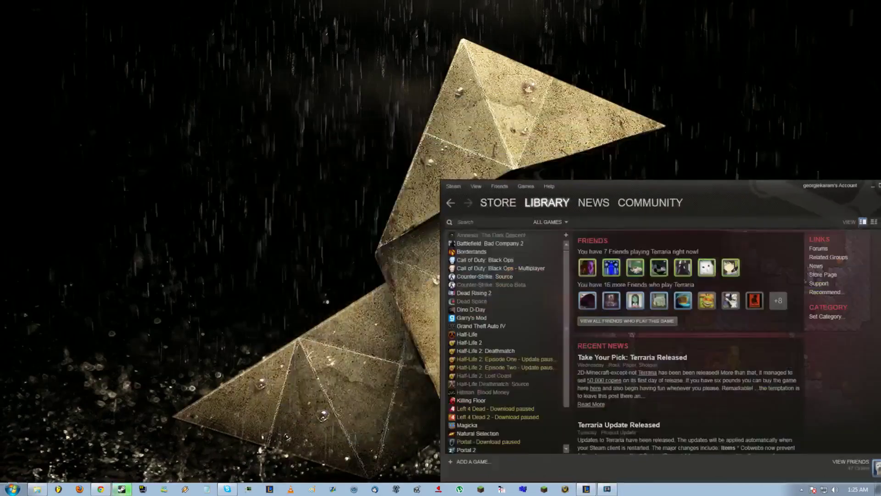
pyautogui.click(651, 202)
pyautogui.click(547, 202)
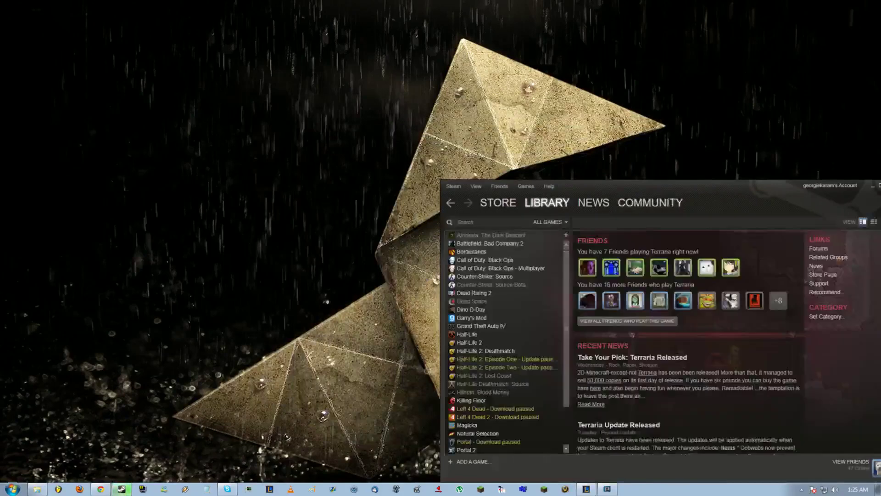
pyautogui.moveTo(713, 185)
pyautogui.mouseDown()
pyautogui.moveTo(367, 129)
pyautogui.moveTo(334, 95)
pyautogui.mouseUp()
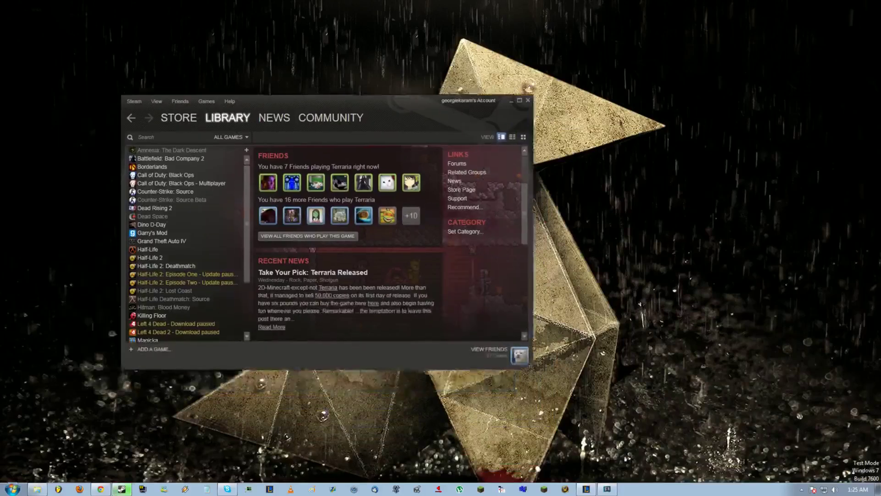
pyautogui.moveTo(335, 95); pyautogui.dragTo(747, 222)
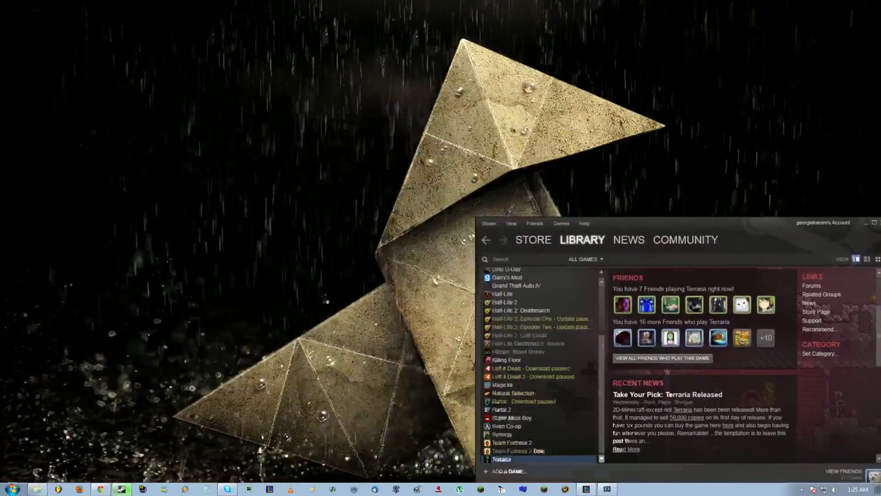
pyautogui.scroll(-4, 543, 455)
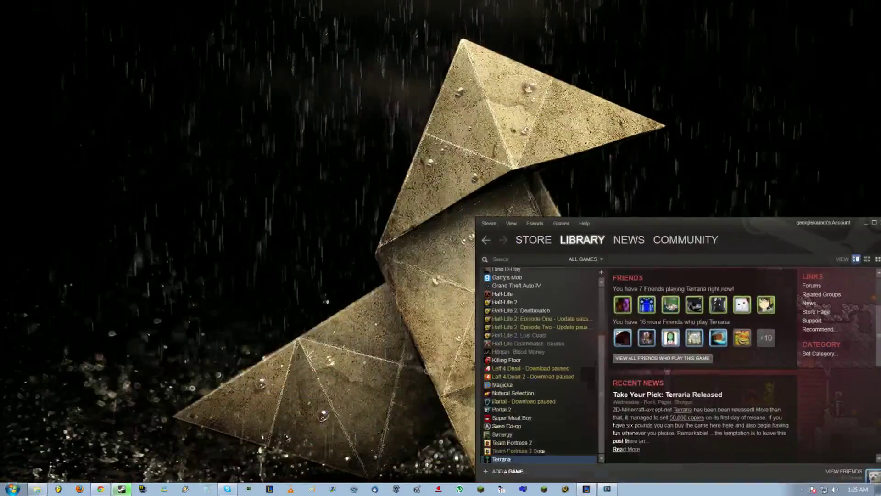
pyautogui.scroll(4, 539, 451)
pyautogui.moveTo(758, 224)
pyautogui.mouseDown()
pyautogui.moveTo(762, 172)
pyautogui.moveTo(876, 163)
pyautogui.moveTo(747, 172)
pyautogui.mouseUp()
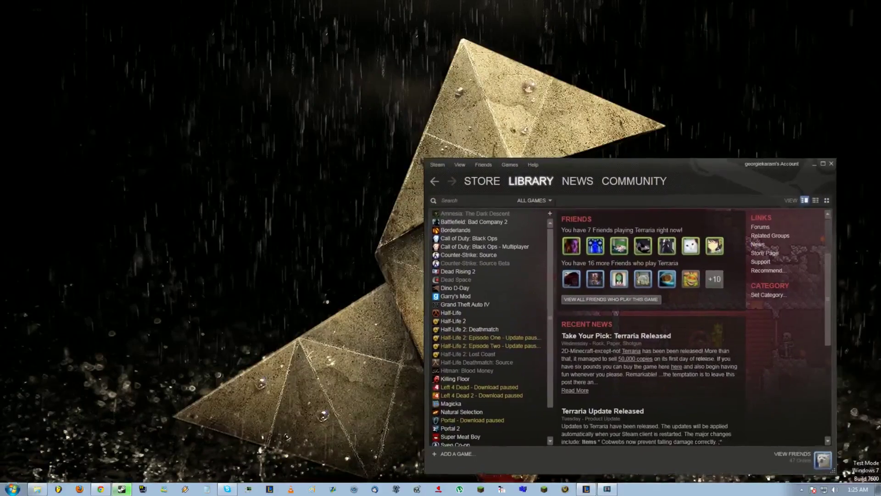
# - Browse library games including Half-Life 2, Dead Rising 2, Battlefield and Borderlands
pyautogui.click(494, 329)
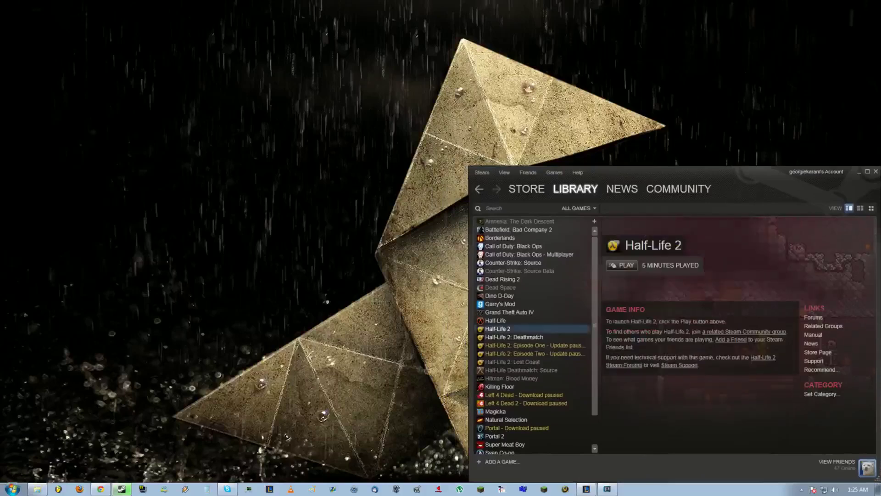
pyautogui.click(497, 295)
pyautogui.click(501, 279)
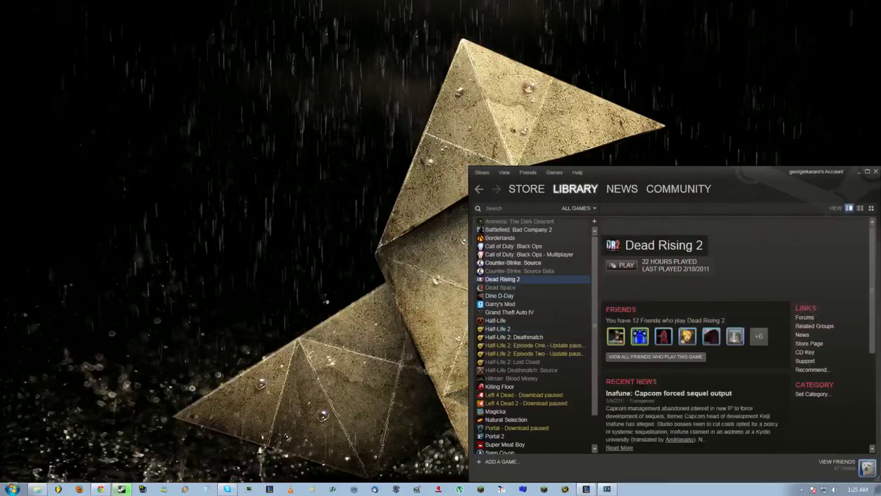
pyautogui.click(512, 262)
pyautogui.click(514, 246)
pyautogui.click(517, 229)
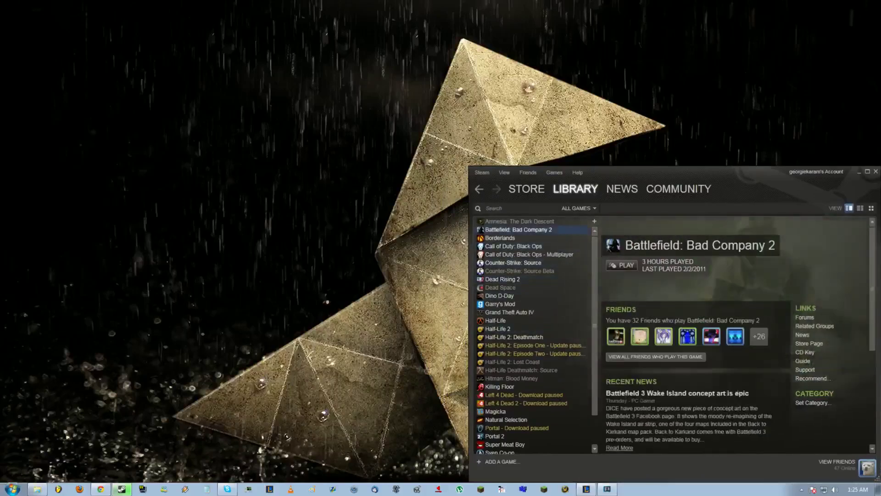
pyautogui.click(520, 221)
pyautogui.click(501, 238)
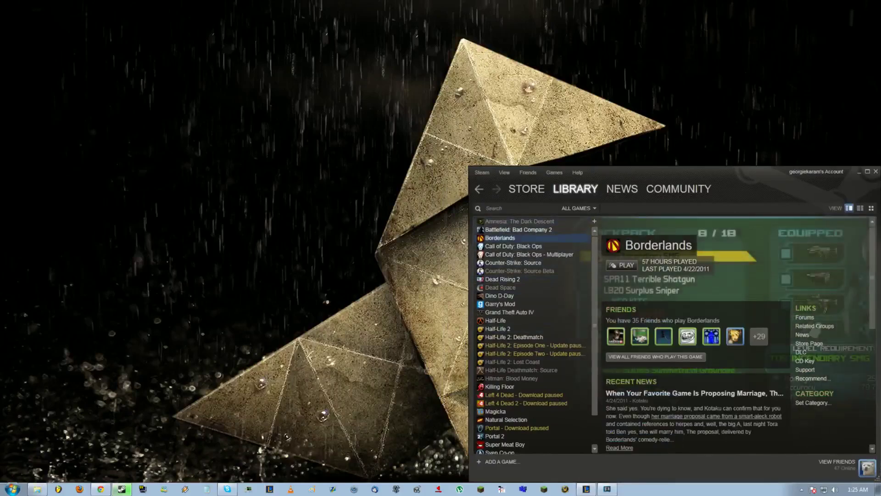
# - View the Steam store front, then minimise the Steam window
pyautogui.click(527, 189)
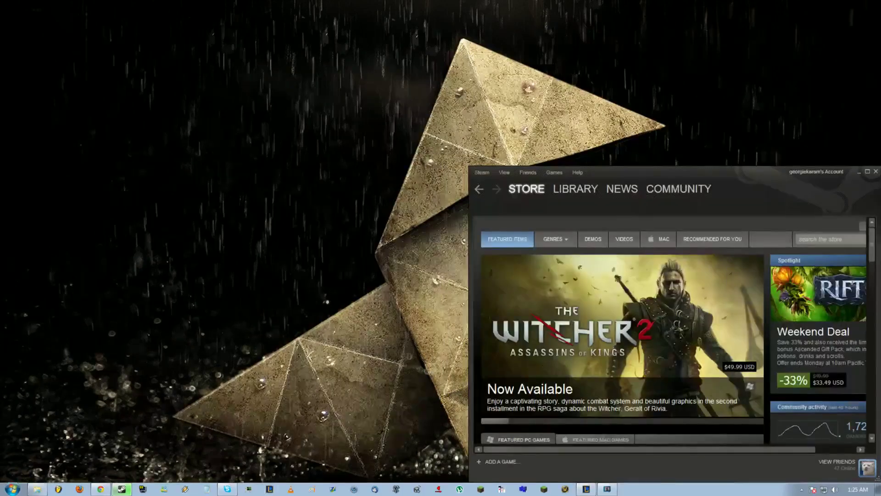
pyautogui.moveTo(757, 172); pyautogui.dragTo(731, 152)
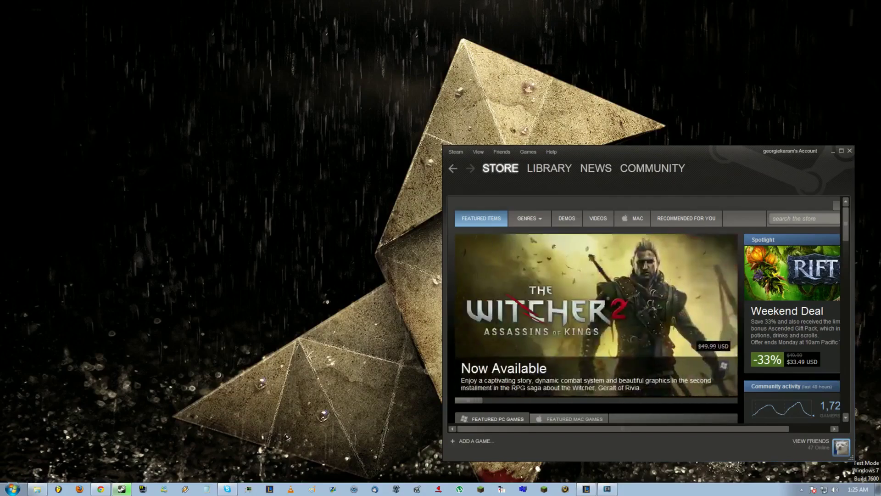
pyautogui.click(848, 150)
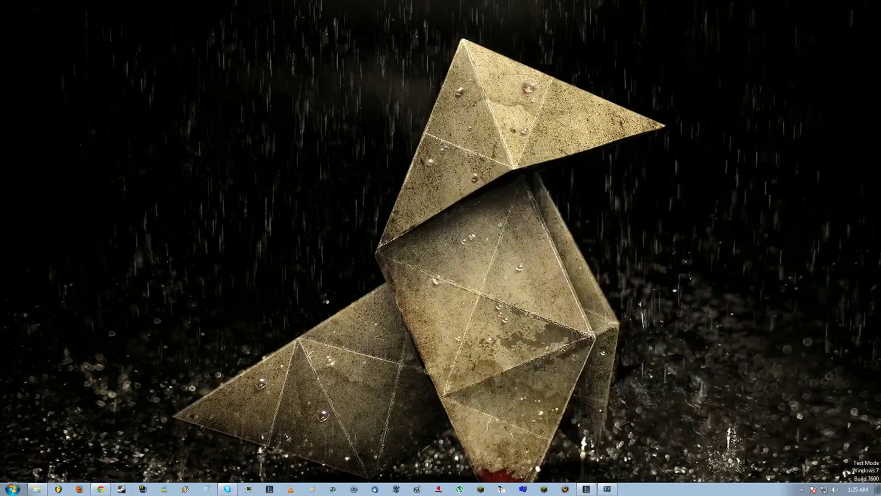
# - Restore Steam and open Terraria's store page from the store front
pyautogui.click(121, 489)
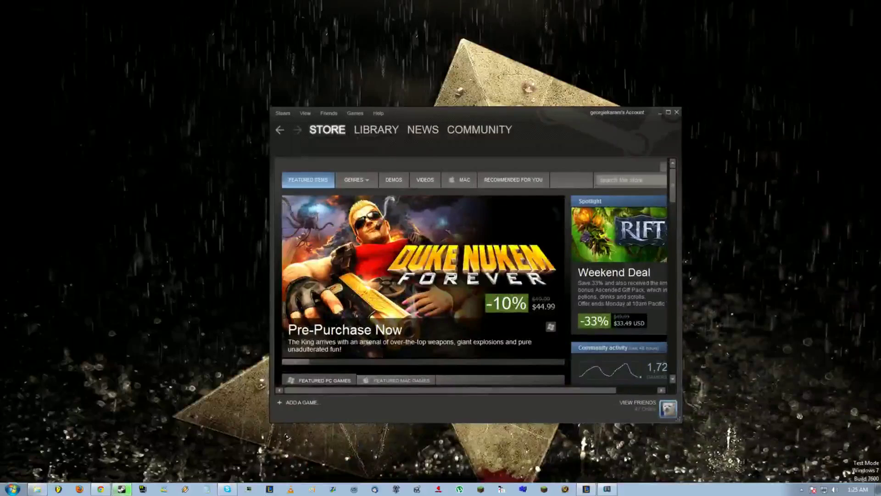
pyautogui.scroll(-5, 423, 289)
pyautogui.scroll(2, 423, 289)
pyautogui.click(606, 303)
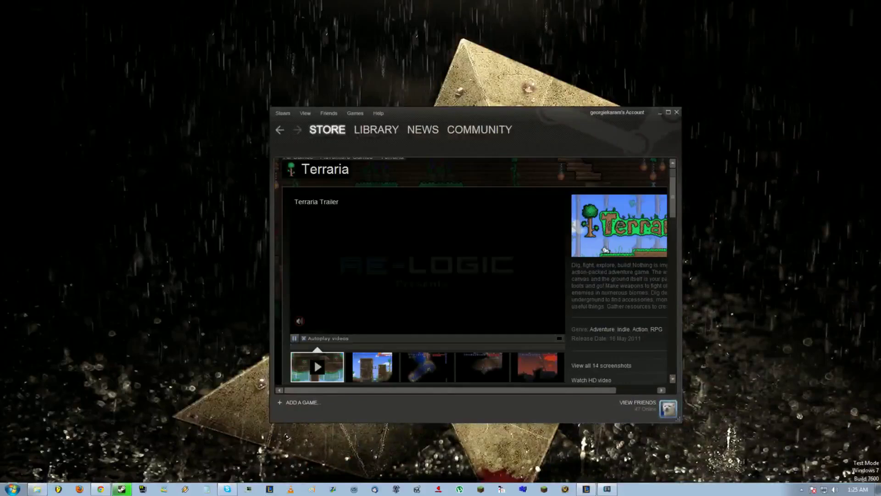
pyautogui.scroll(-3, 606, 250)
pyautogui.scroll(-2, 606, 249)
pyautogui.scroll(-1, 423, 275)
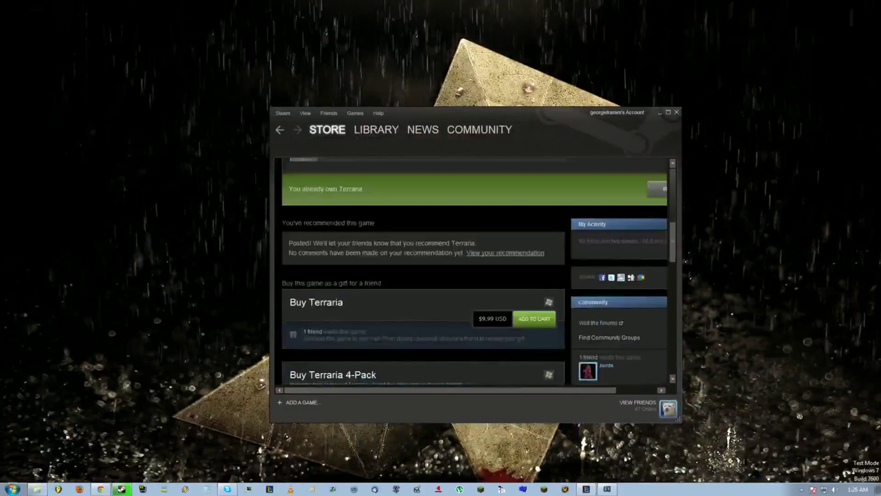
# - Reselect Terraria in the library and arrow up through the game list
pyautogui.click(376, 129)
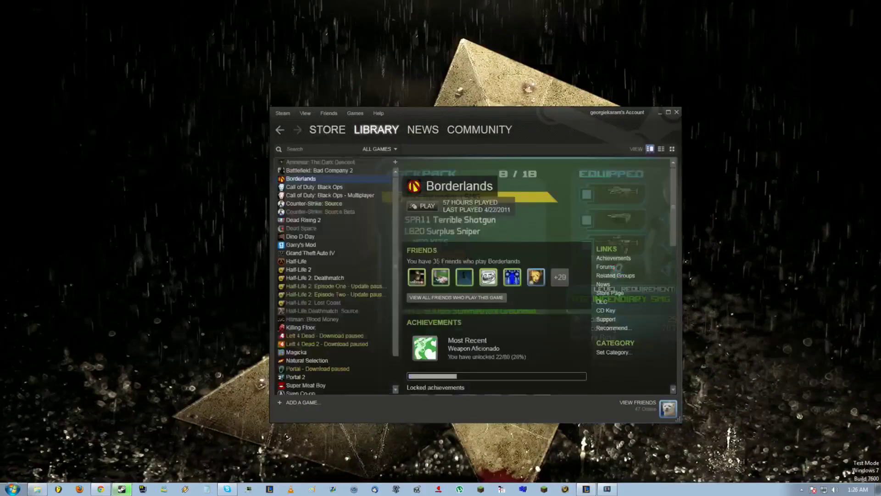
pyautogui.scroll(-2, 330, 276)
pyautogui.scroll(1, 330, 275)
pyautogui.scroll(-1, 330, 276)
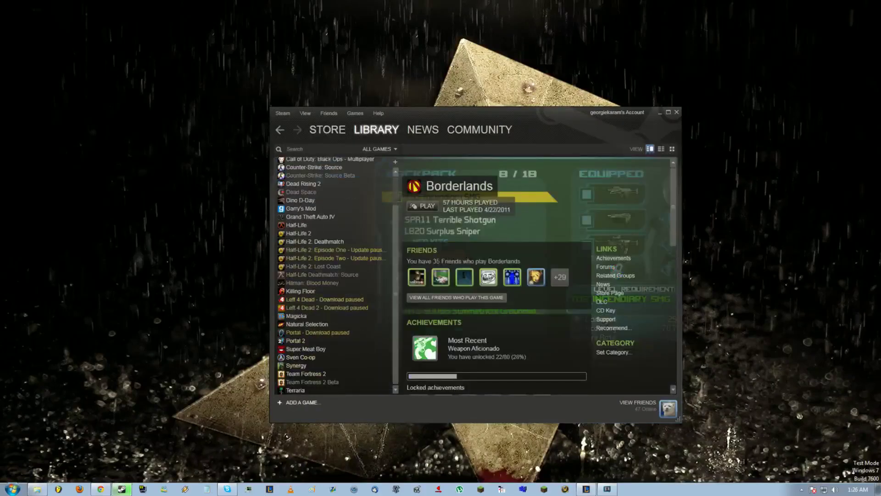
pyautogui.click(296, 389)
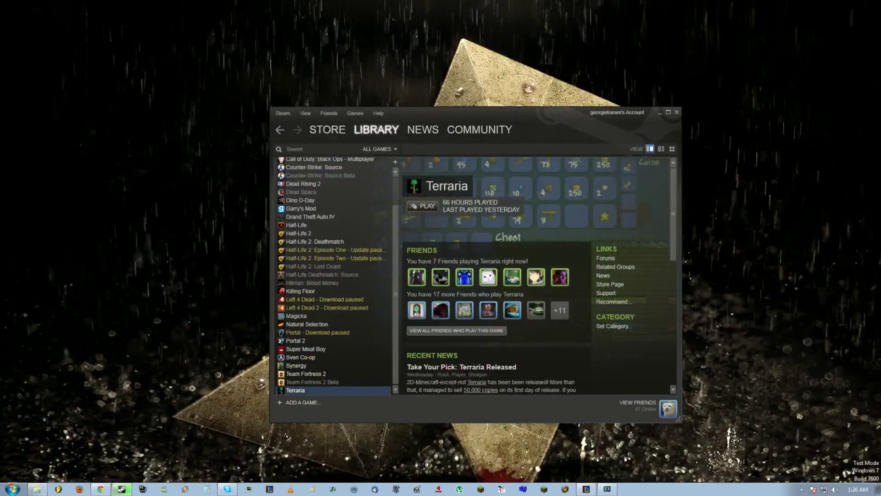
pyautogui.moveTo(537, 113); pyautogui.dragTo(569, 116)
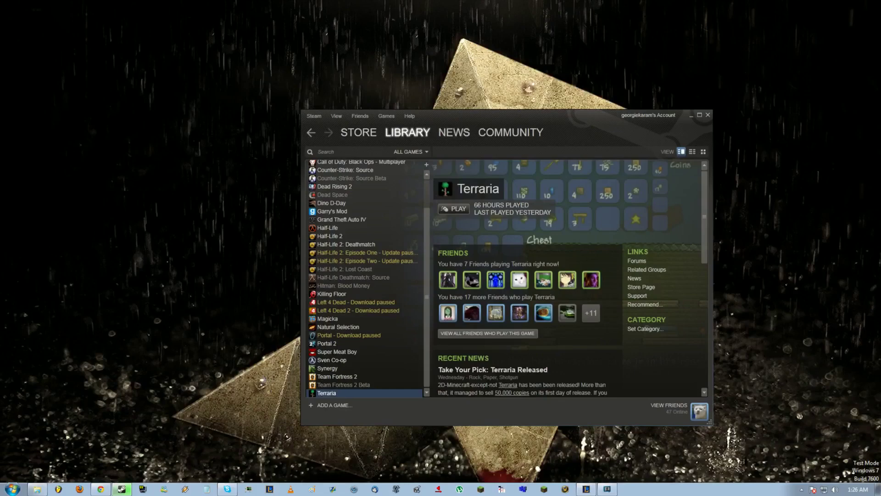
pyautogui.scroll(2, 365, 276)
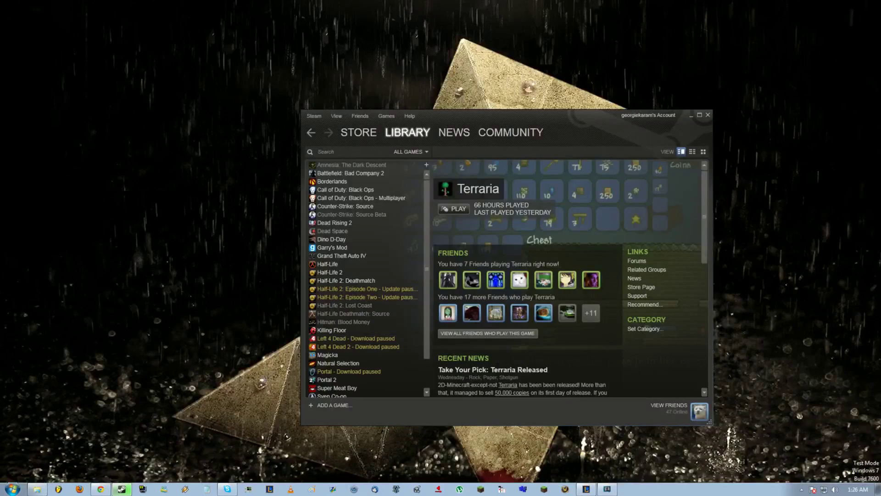
pyautogui.press('Up')
pyautogui.press('Up')
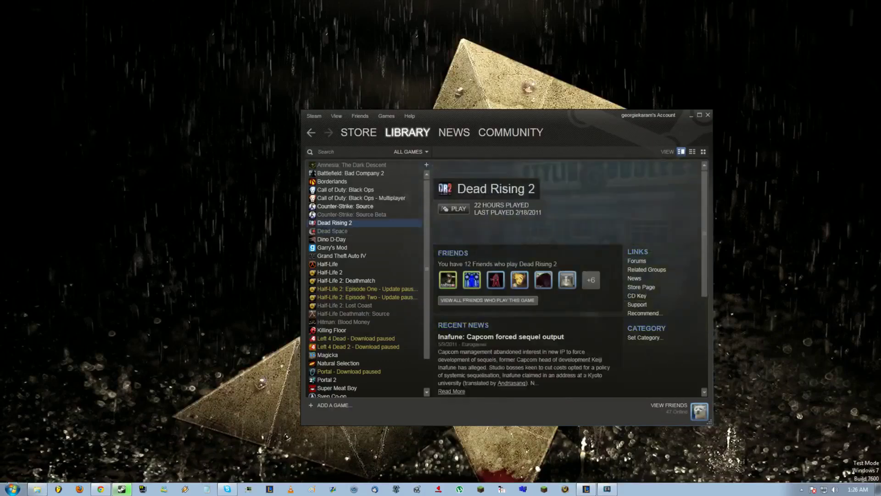
pyautogui.press('Up')
pyautogui.press('Up')
# - Open Terraria's store page and shift the window right and down
pyautogui.click(358, 132)
pyautogui.moveTo(482, 116); pyautogui.dragTo(555, 126)
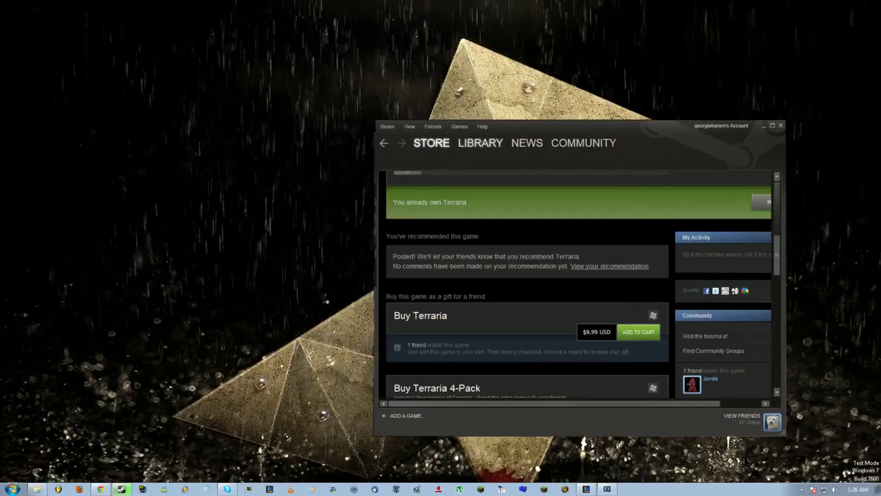
pyautogui.moveTo(648, 125); pyautogui.dragTo(692, 148)
pyautogui.scroll(5, 585, 310)
pyautogui.scroll(-3, 620, 310)
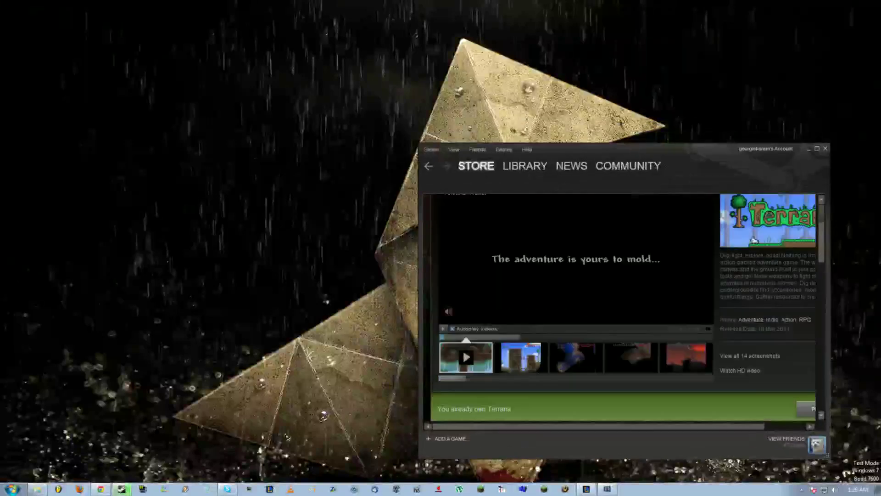
# - Leave Terraria's store page and show Counter-Strike: Source in the library
pyautogui.click(754, 238)
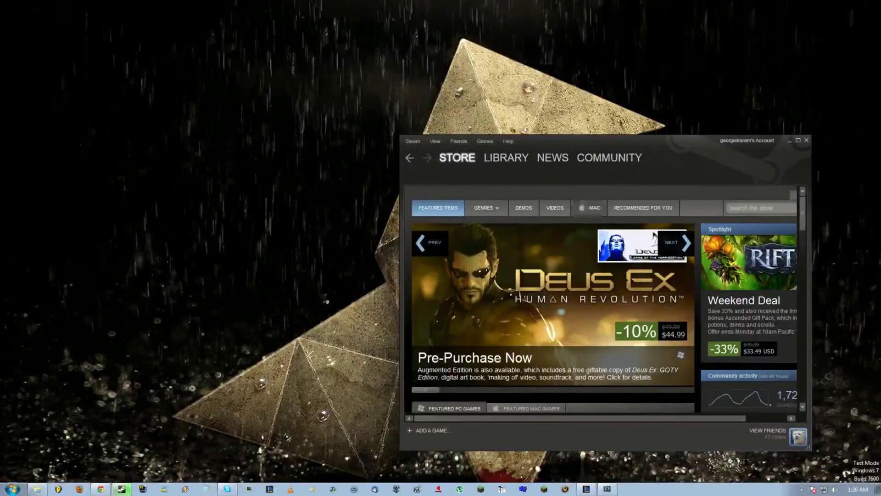
pyautogui.click(506, 157)
pyautogui.scroll(-2, 465, 303)
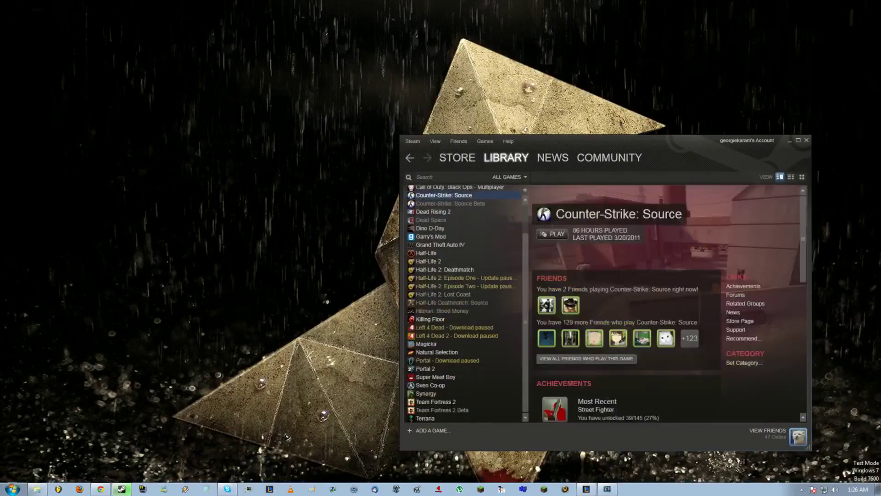
pyautogui.scroll(2, 464, 303)
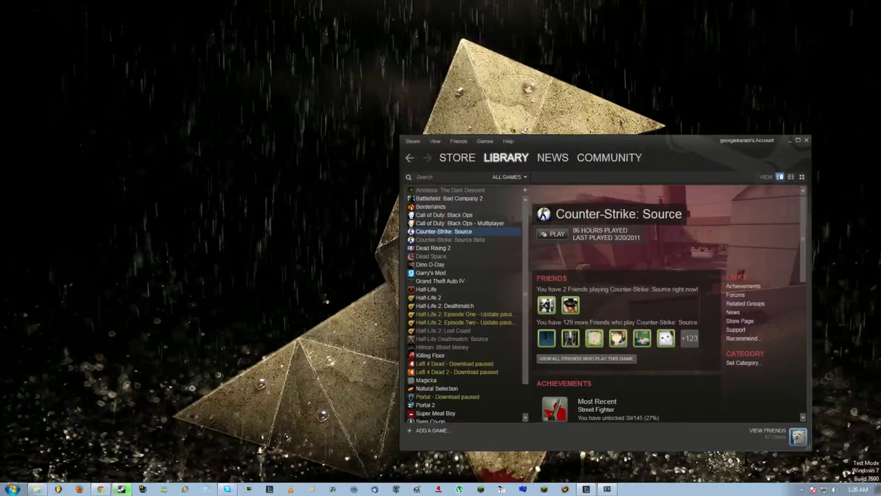
pyautogui.scroll(-2, 626, 303)
pyautogui.scroll(2, 627, 303)
# - Open Counter-Strike: Source's store page and highlight its $19.99 USD price
pyautogui.click(457, 157)
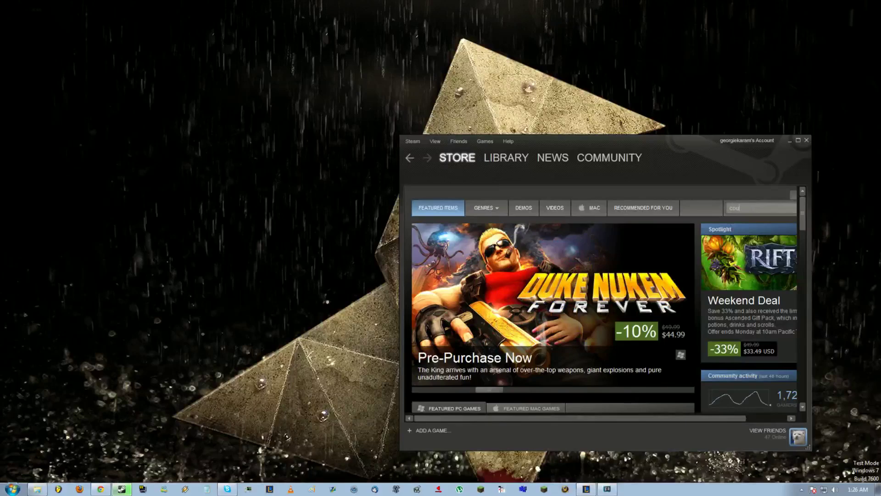
pyautogui.write('nter')
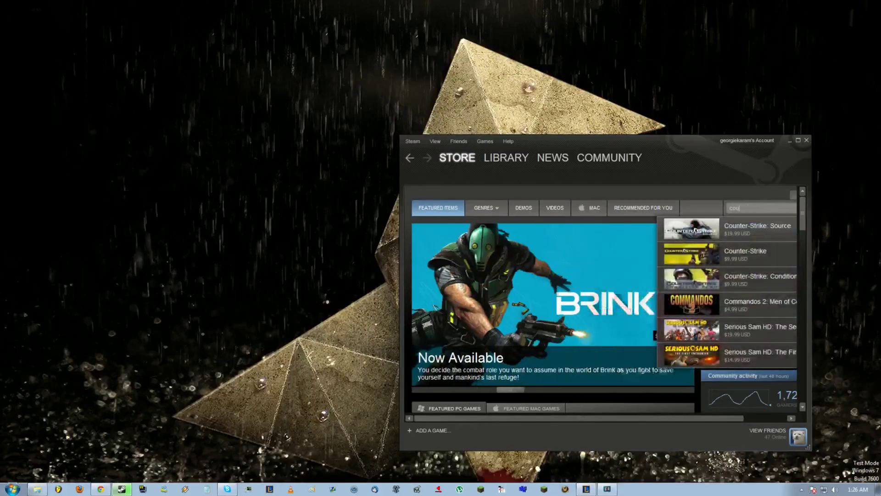
pyautogui.click(727, 227)
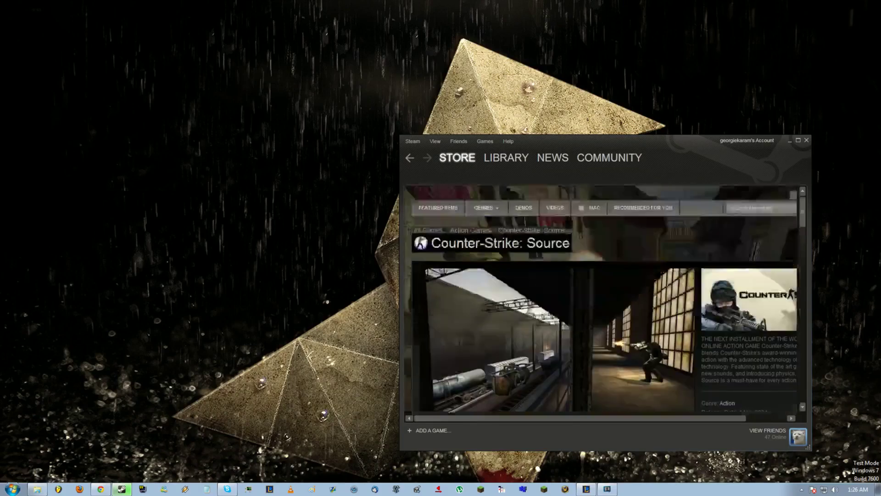
pyautogui.scroll(-3, 592, 310)
pyautogui.scroll(-2, 593, 310)
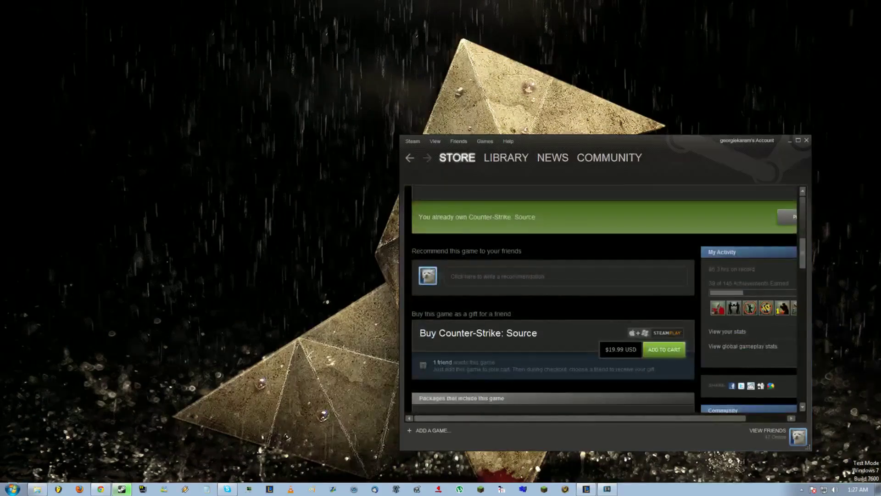
pyautogui.moveTo(605, 348); pyautogui.dragTo(632, 349)
pyautogui.scroll(-2, 634, 349)
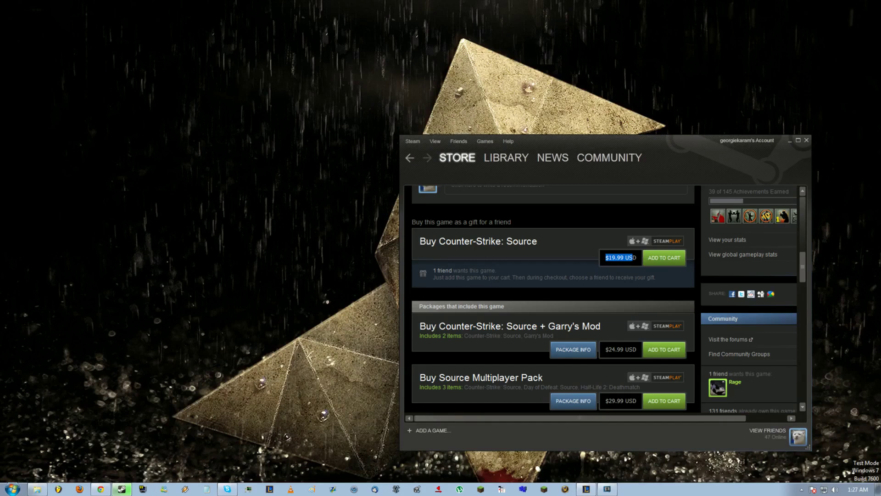
# - Highlight the bundle prices: $24.99, Counter-Strike Complete $29.99 and Valve Complete Pack $99.99
pyautogui.moveTo(583, 326); pyautogui.dragTo(420, 325)
pyautogui.moveTo(605, 349); pyautogui.dragTo(628, 349)
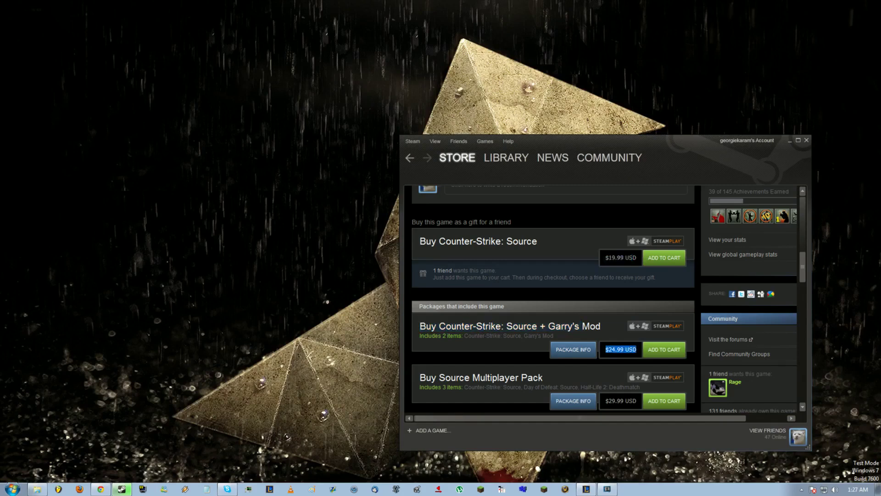
pyautogui.moveTo(463, 377); pyautogui.dragTo(542, 377)
pyautogui.click(482, 377)
pyautogui.scroll(5, 550, 310)
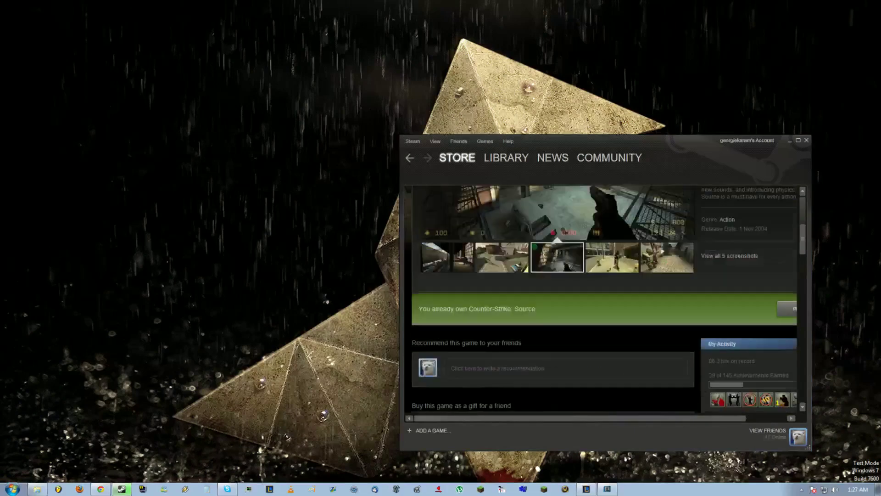
pyautogui.scroll(-5, 551, 309)
pyautogui.moveTo(606, 367); pyautogui.dragTo(638, 367)
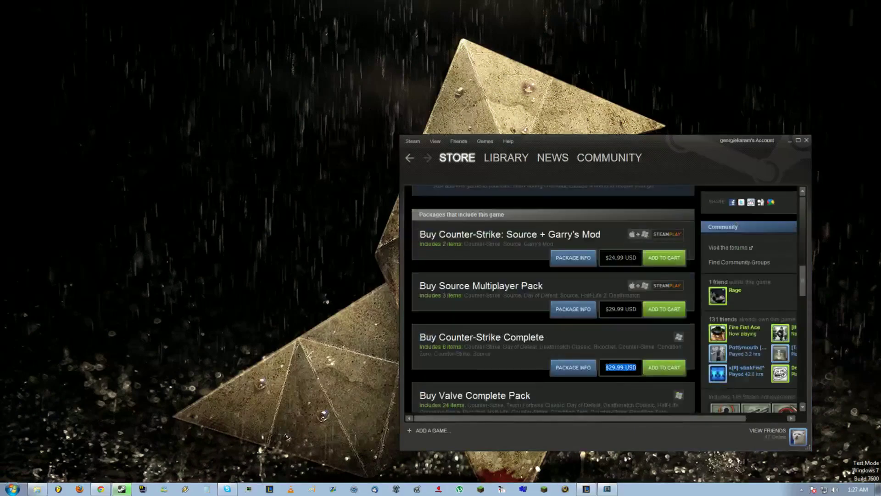
pyautogui.scroll(-3, 551, 310)
pyautogui.scroll(-1, 551, 310)
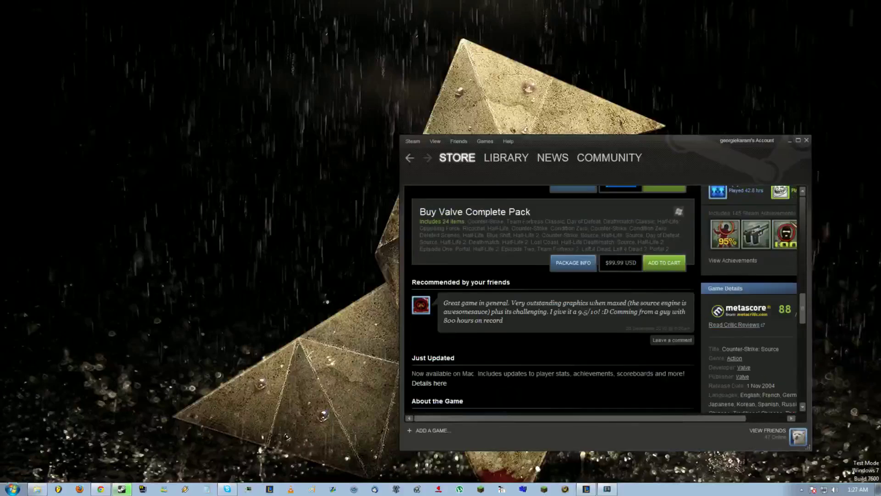
pyautogui.scroll(3, 551, 310)
pyautogui.scroll(-2, 551, 310)
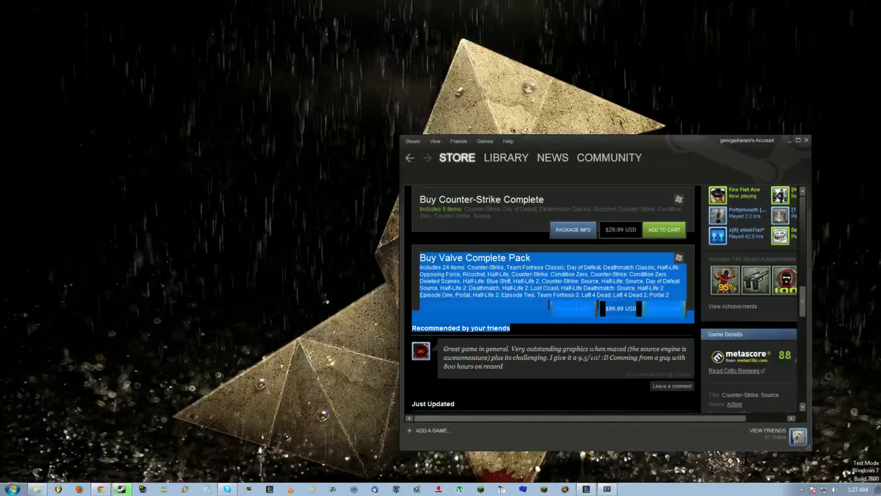
pyautogui.moveTo(605, 309); pyautogui.dragTo(625, 308)
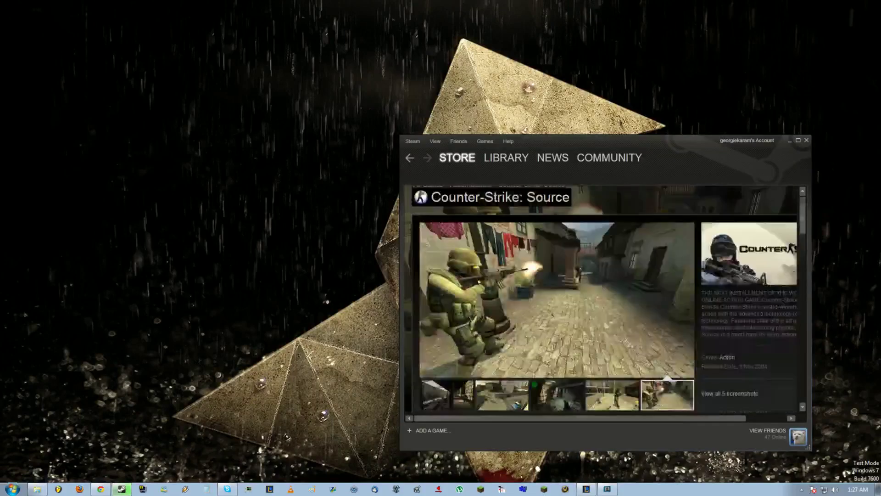
pyautogui.scroll(-3, 550, 310)
pyautogui.scroll(-3, 551, 310)
pyautogui.scroll(-2, 551, 310)
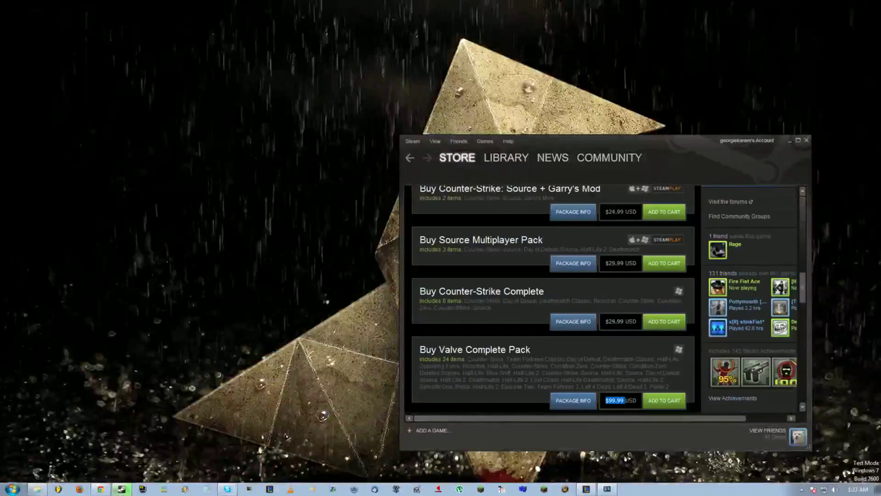
pyautogui.doubleClick(616, 400)
pyautogui.scroll(-2, 551, 310)
pyautogui.scroll(3, 551, 309)
pyautogui.scroll(4, 551, 310)
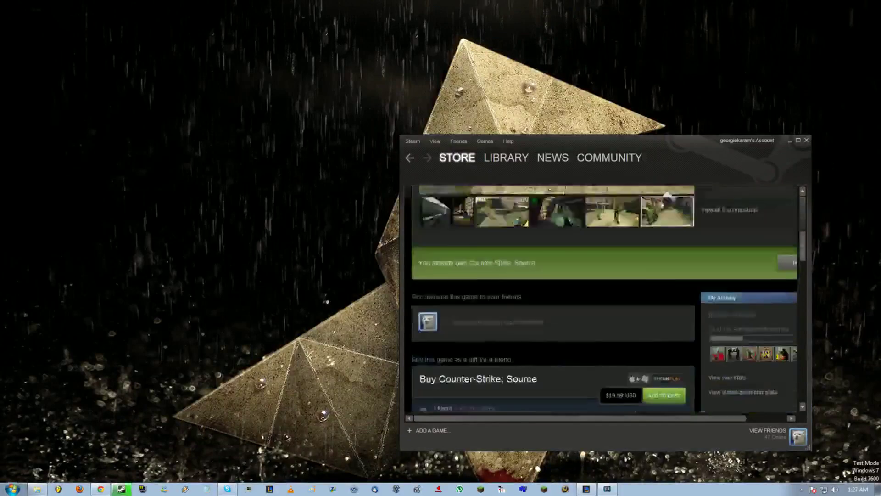
pyautogui.scroll(-3, 550, 310)
pyautogui.scroll(6, 550, 310)
pyautogui.scroll(-3, 550, 310)
pyautogui.scroll(-4, 552, 311)
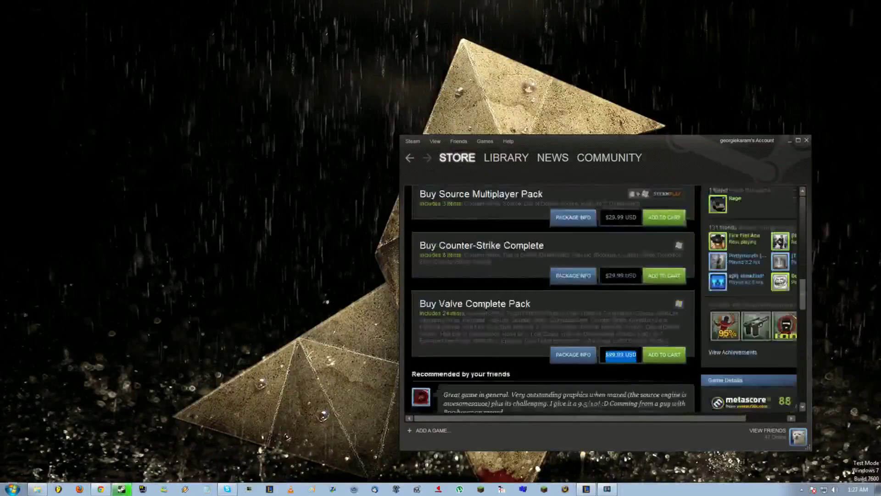
pyautogui.scroll(4, 551, 311)
pyautogui.scroll(5, 550, 310)
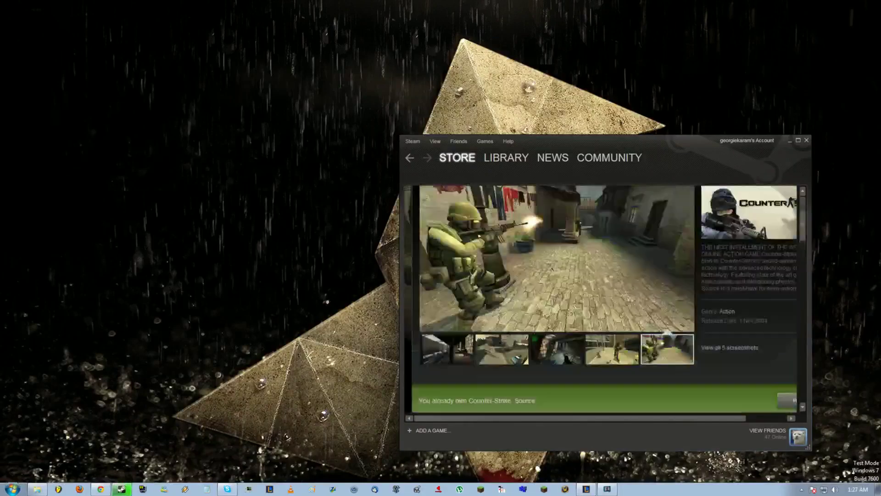
pyautogui.scroll(-1, 551, 309)
pyautogui.scroll(-5, 551, 310)
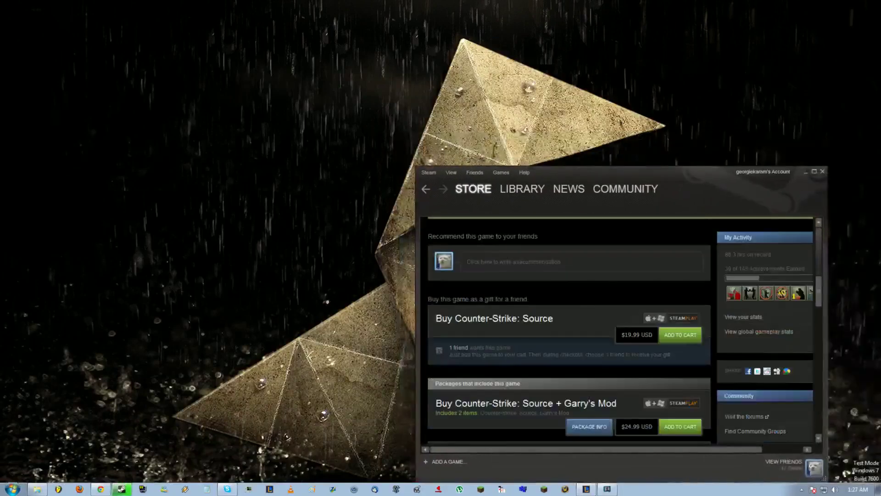
pyautogui.scroll(-1, 551, 309)
pyautogui.scroll(-2, 550, 310)
pyautogui.scroll(5, 550, 310)
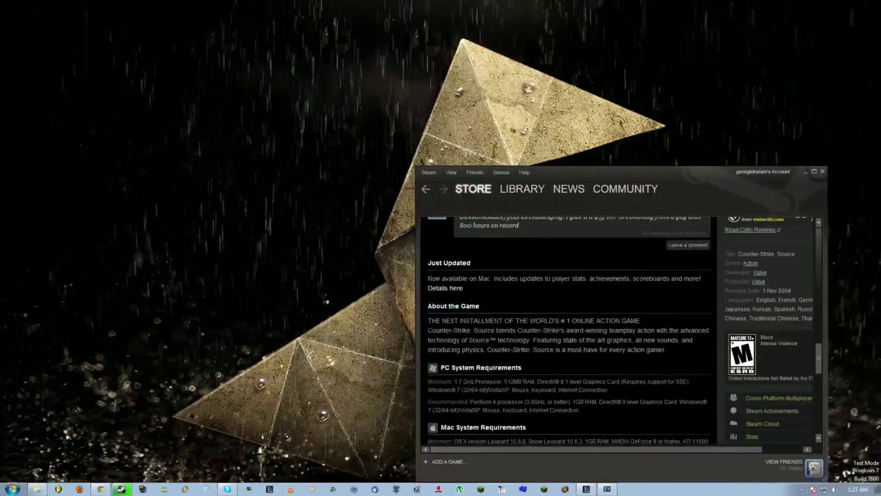
pyautogui.scroll(-8, 551, 310)
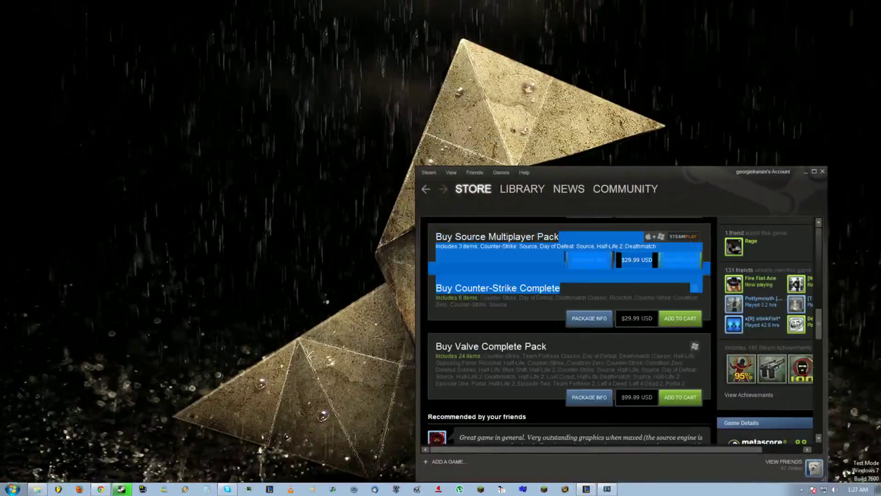
pyautogui.scroll(5, 586, 330)
pyautogui.scroll(5, 585, 330)
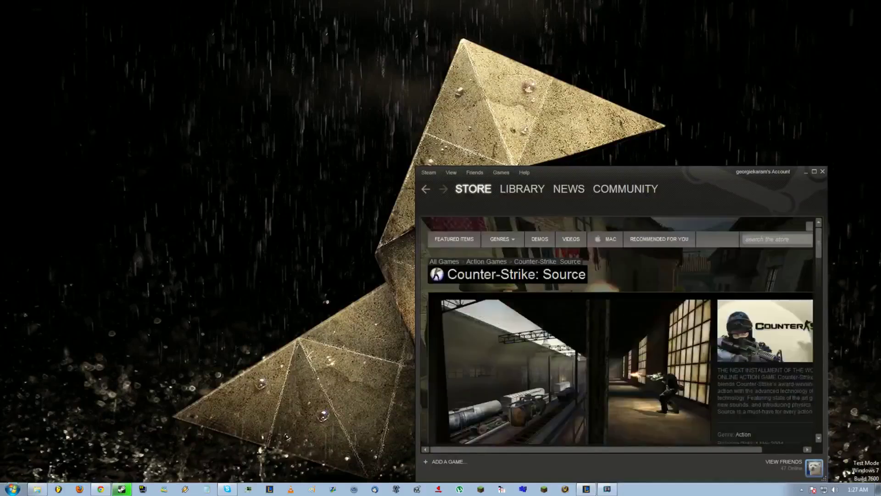
# - Bring up the store page's context menu offering View Source
pyautogui.moveTo(689, 172); pyautogui.dragTo(689, 162)
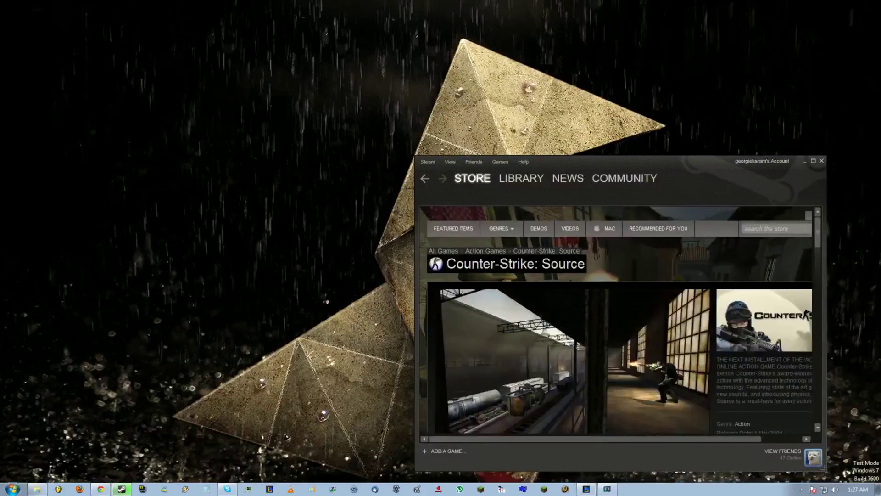
pyautogui.rightClick(654, 270)
pyautogui.rightClick(631, 252)
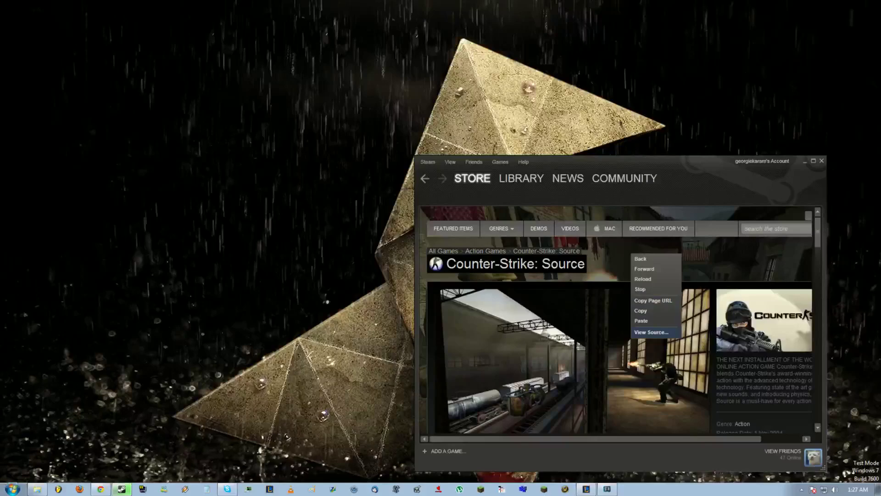
# - Open the page source in Notepad and search it for Counter-Strike
pyautogui.click(651, 332)
pyautogui.scroll(-10, 469, 207)
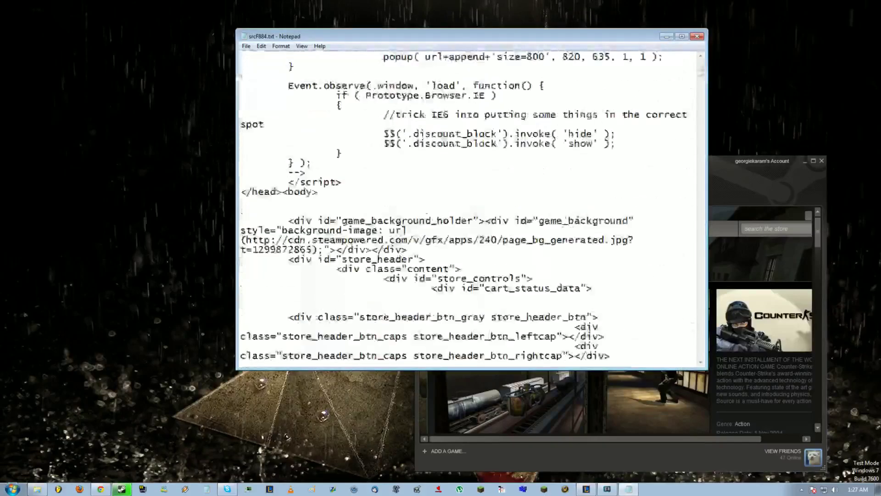
pyautogui.scroll(-4, 468, 206)
pyautogui.scroll(-3, 468, 207)
pyautogui.scroll(-3, 468, 206)
pyautogui.scroll(-3, 468, 206)
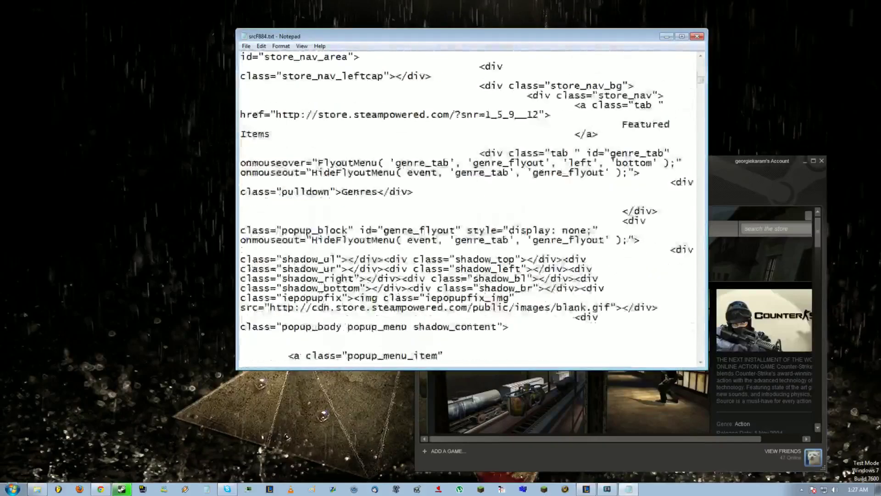
pyautogui.scroll(-8, 468, 206)
pyautogui.scroll(2, 468, 207)
pyautogui.scroll(4, 468, 207)
pyautogui.scroll(4, 468, 206)
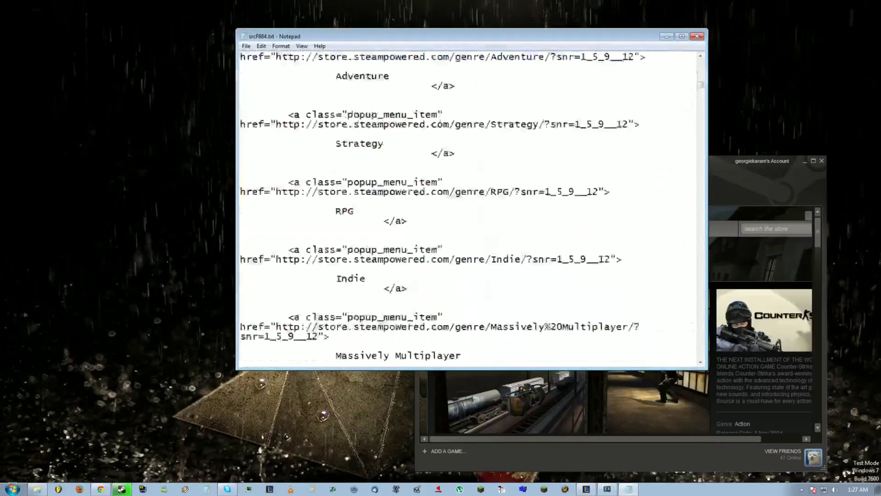
pyautogui.scroll(2, 468, 206)
pyautogui.hotkey('ctrl', 'Home')
pyautogui.hotkey('ctrl', 'f')
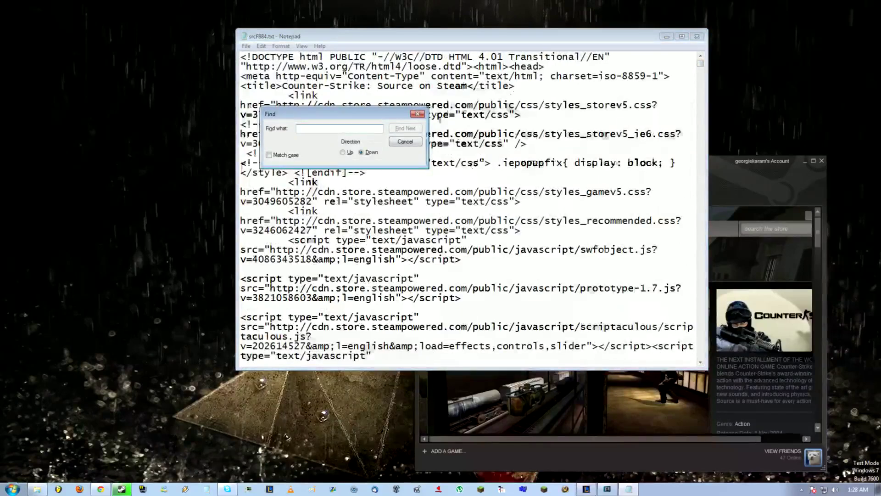
pyautogui.write('counter')
pyautogui.press('Return')
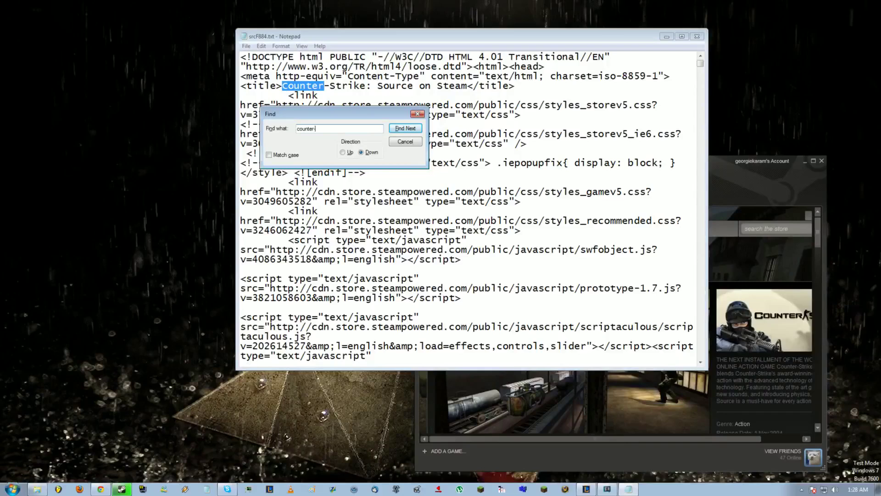
pyautogui.write('strike')
pyautogui.press('Return')
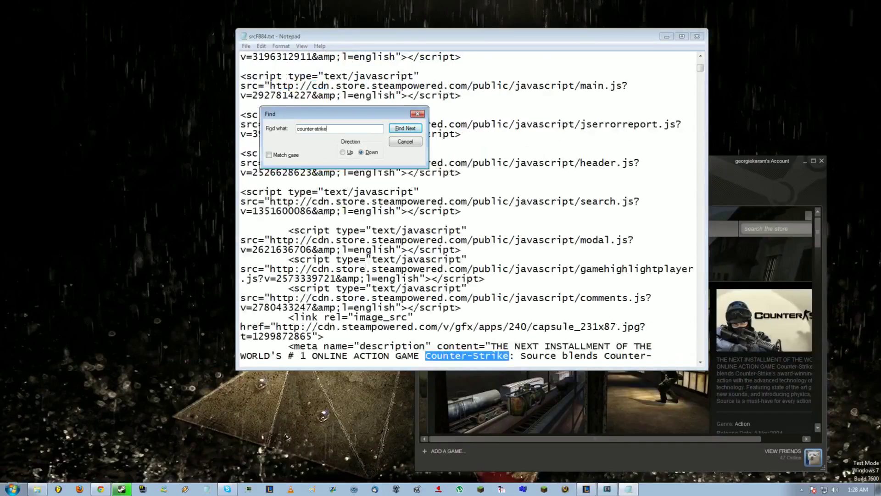
pyautogui.press('Escape')
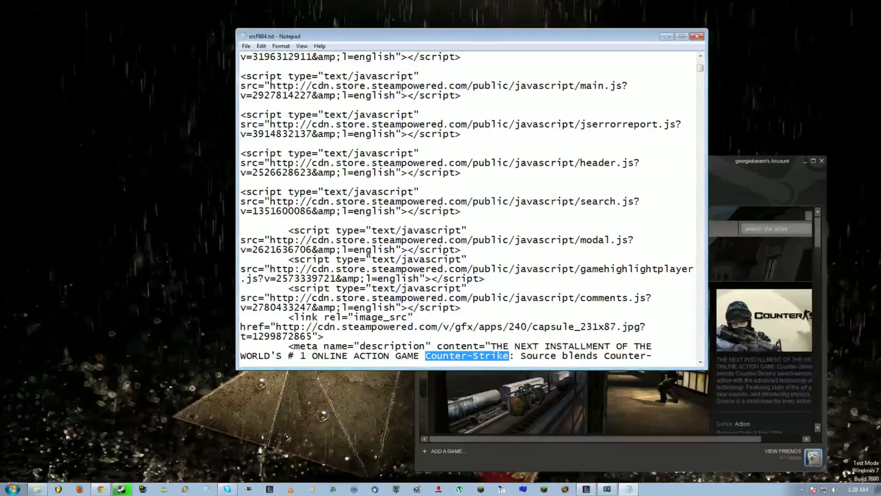
pyautogui.scroll(-3, 441, 206)
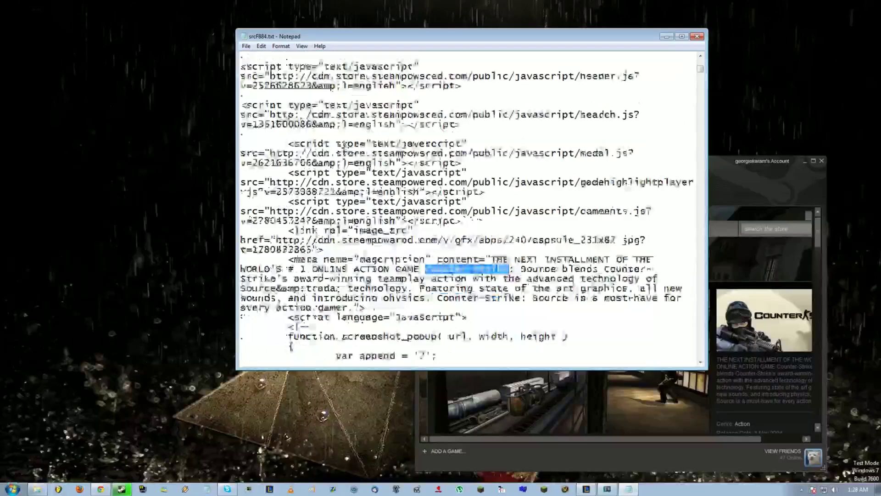
# - Copy 'Counter-Strike' from the meta description, minimise Notepad, and switch to Chrome
pyautogui.hotkey('shift', 'Down')
pyautogui.hotkey('shift', 'Down')
pyautogui.hotkey('ctrl', 'shift', 'Right')
pyautogui.hotkey('ctrl', 'shift', 'Right')
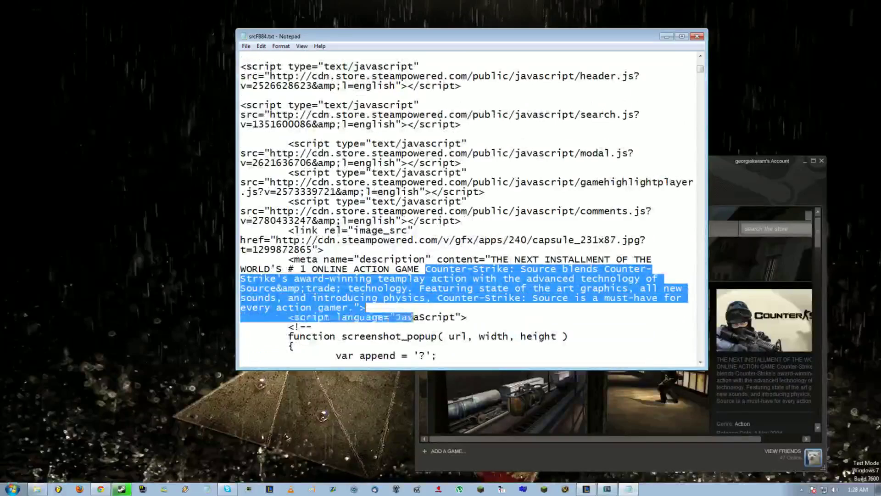
pyautogui.moveTo(413, 317)
pyautogui.mouseDown()
pyautogui.moveTo(355, 298)
pyautogui.moveTo(354, 308)
pyautogui.mouseUp()
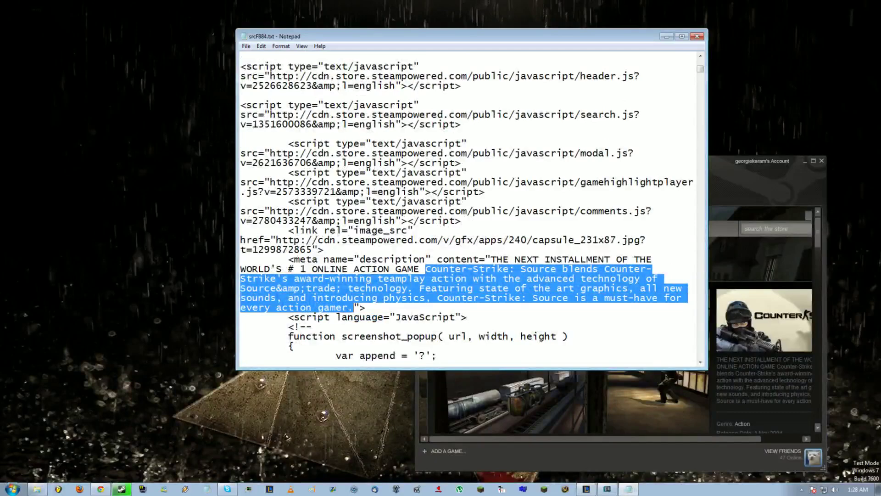
pyautogui.click(354, 308)
pyautogui.moveTo(645, 270); pyautogui.dragTo(241, 239)
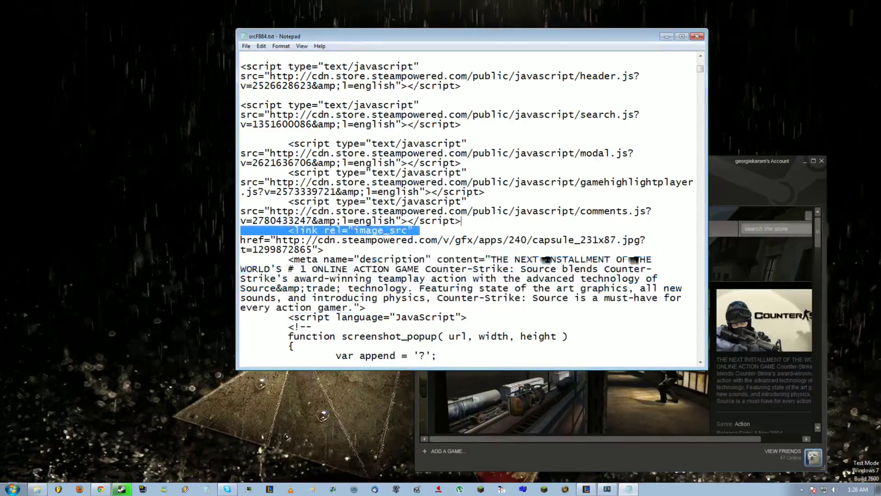
pyautogui.moveTo(558, 269); pyautogui.dragTo(425, 269)
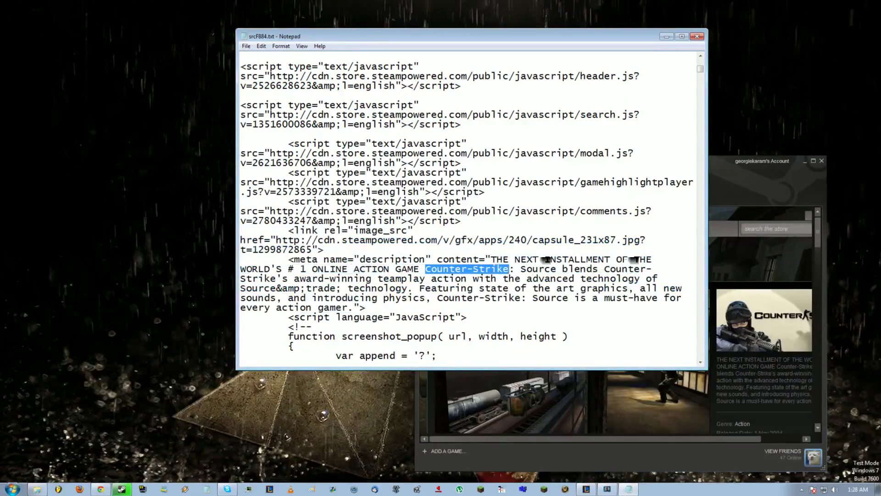
pyautogui.rightClick(481, 270)
pyautogui.click(510, 312)
pyautogui.click(666, 37)
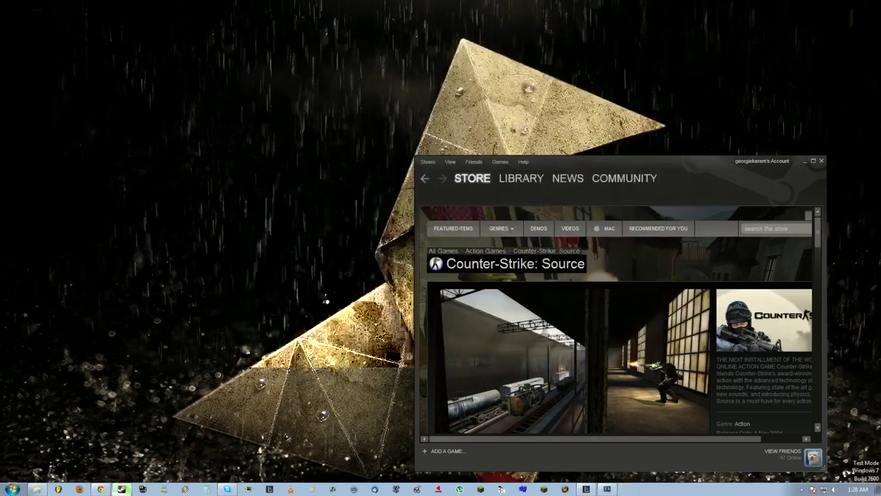
pyautogui.scroll(-1, 620, 320)
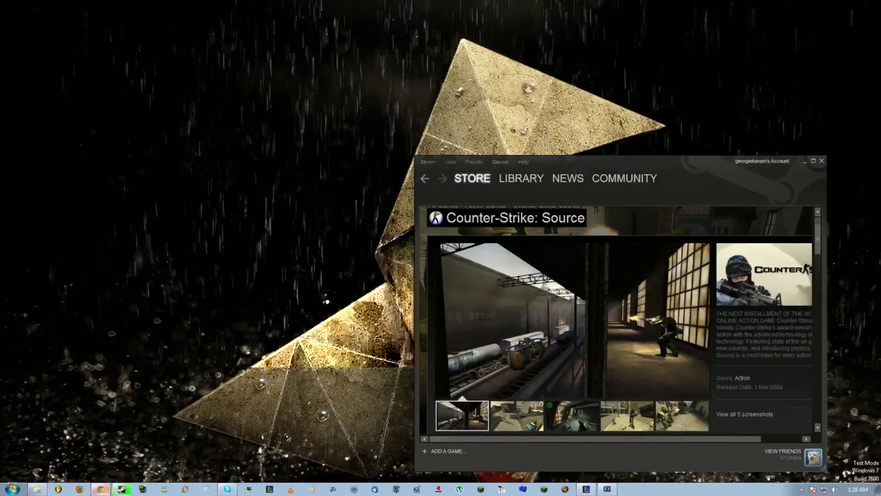
pyautogui.click(101, 489)
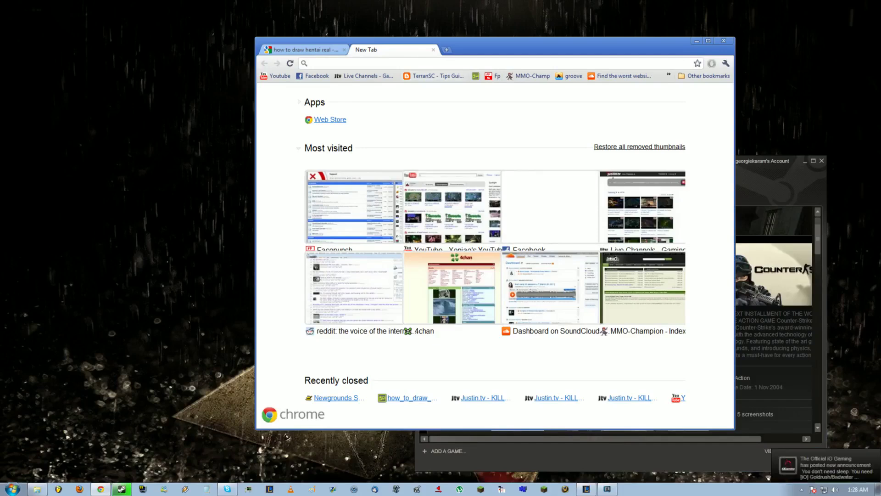
pyautogui.write('g')
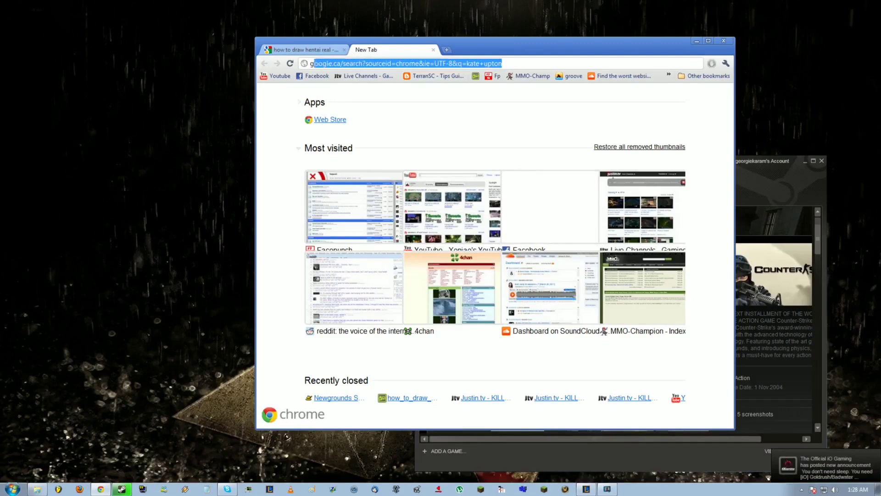
# - Google 'newgrounds' from google.ca and open the Newgrounds.com result
pyautogui.press('Return')
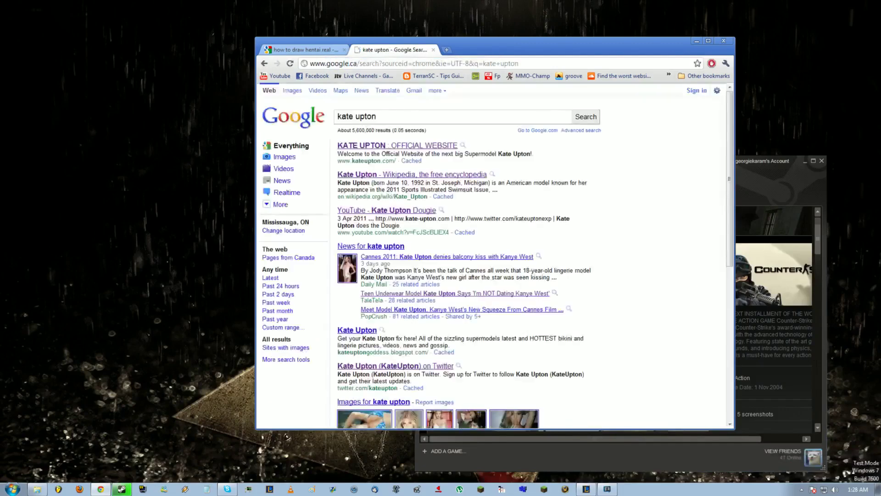
pyautogui.click(343, 50)
pyautogui.click(292, 116)
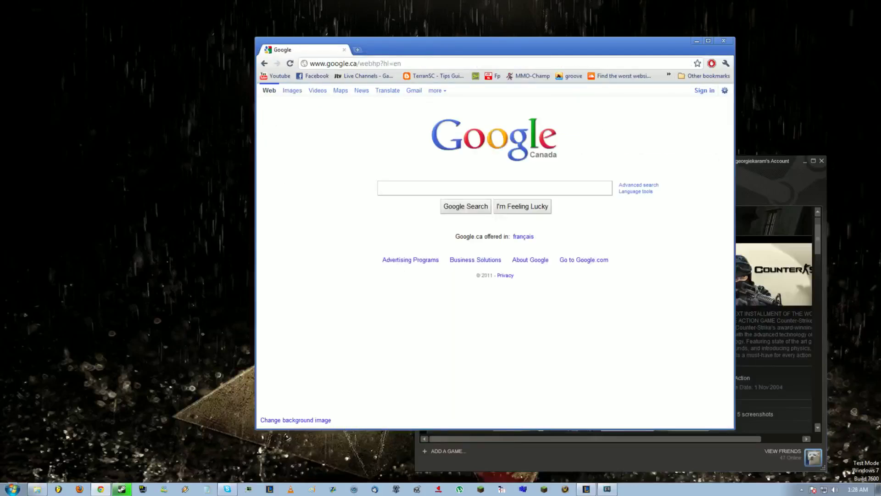
pyautogui.write('newgrounds')
pyautogui.press('Return')
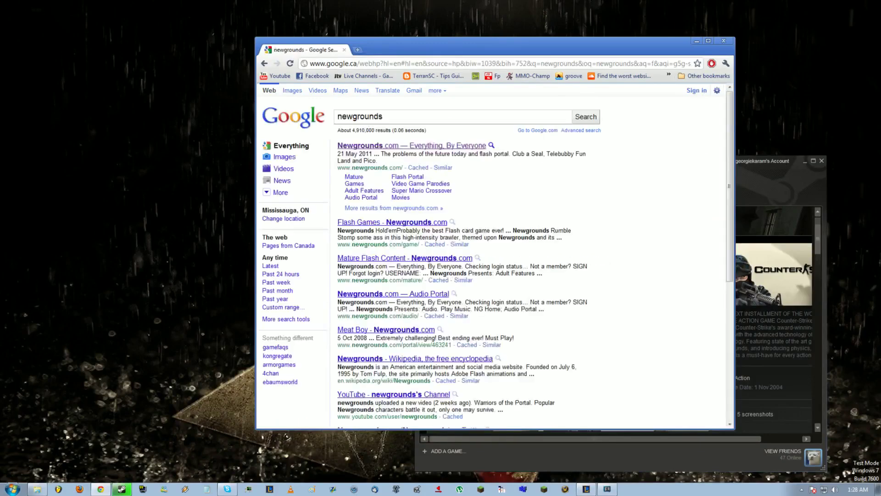
pyautogui.click(412, 145)
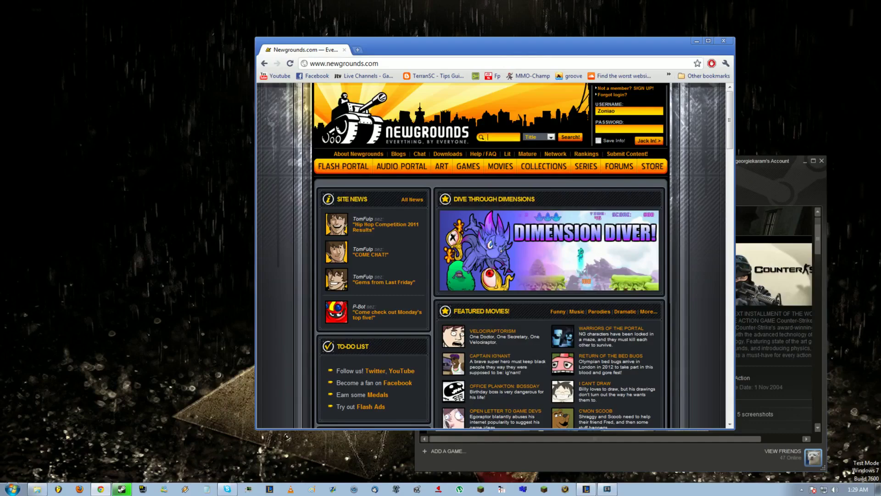
# - Paste 'Counter-Strike' into a new Notepad note and copy it again
pyautogui.click(206, 489)
pyautogui.moveTo(385, 31); pyautogui.dragTo(262, 86)
pyautogui.rightClick(197, 131)
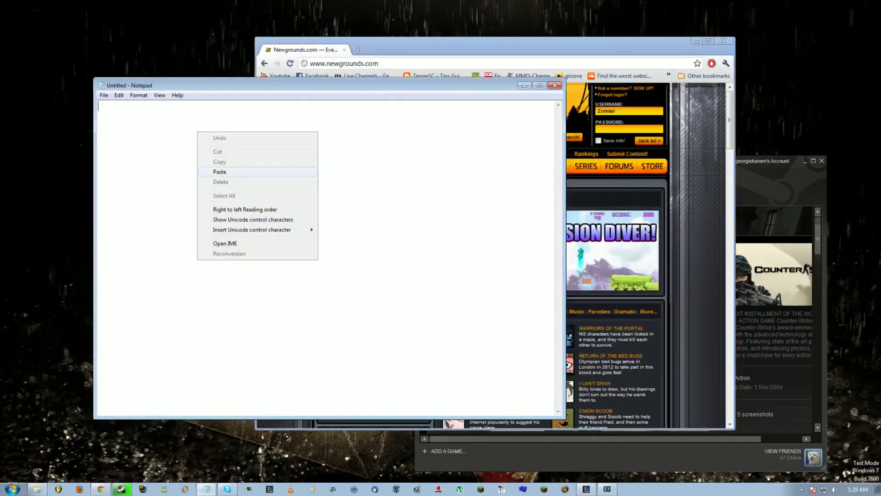
pyautogui.click(219, 171)
pyautogui.hotkey('ctrl', 'a')
pyautogui.rightClick(127, 105)
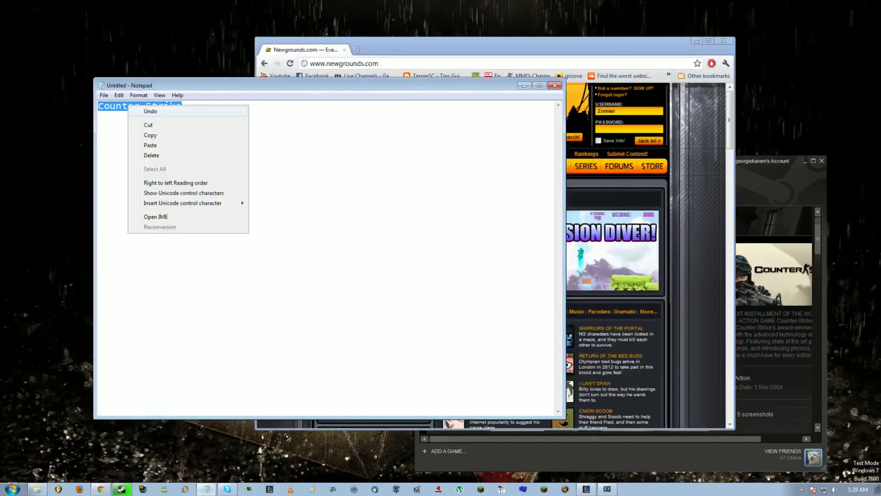
pyautogui.click(141, 124)
# - Paste 'Counter-Strike' into the Newgrounds search box and run a Title search
pyautogui.click(482, 50)
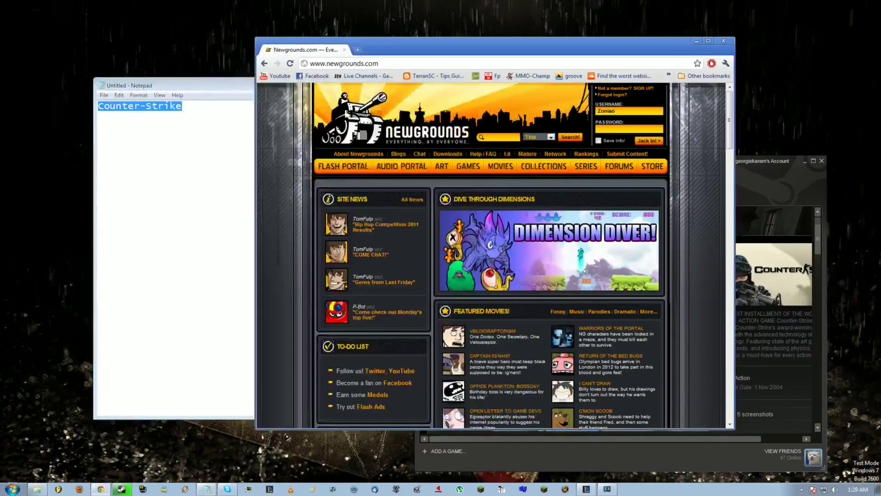
pyautogui.click(539, 138)
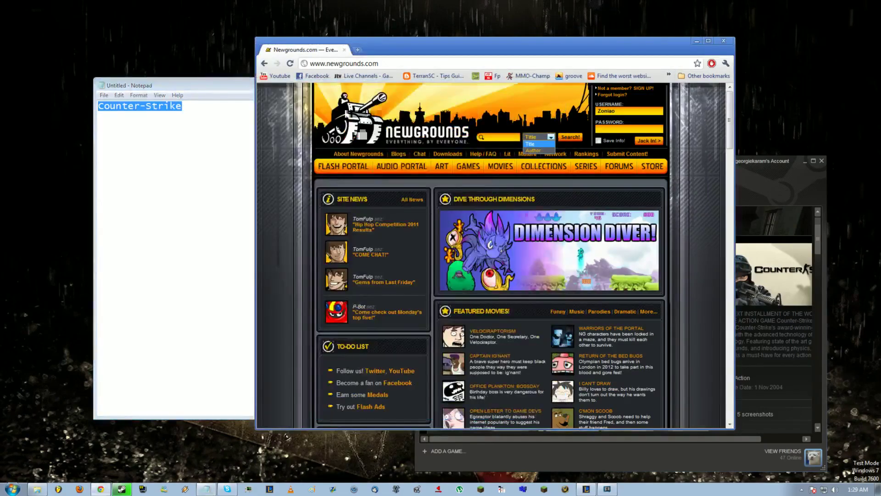
pyautogui.click(534, 151)
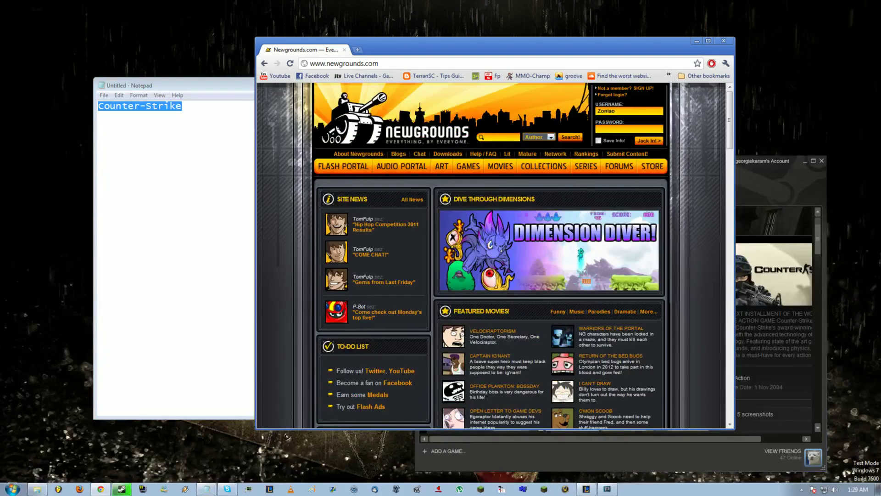
pyautogui.click(539, 138)
pyautogui.click(534, 143)
pyautogui.rightClick(510, 140)
pyautogui.click(544, 190)
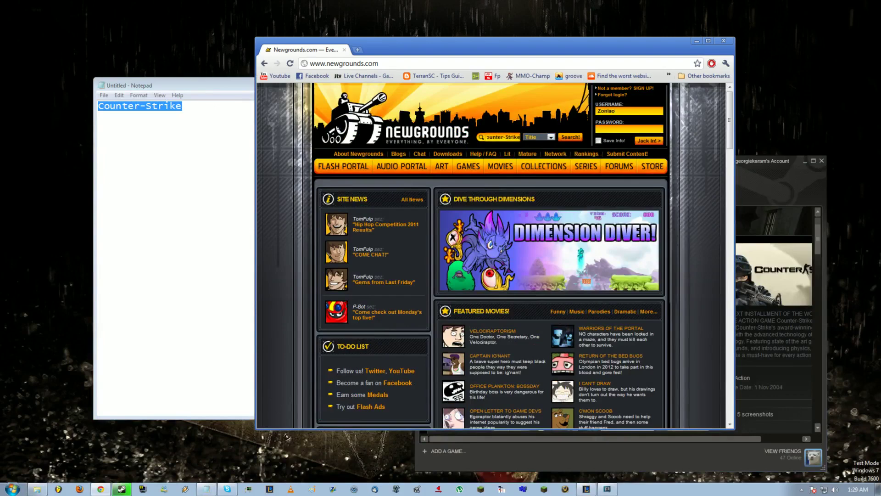
pyautogui.click(570, 136)
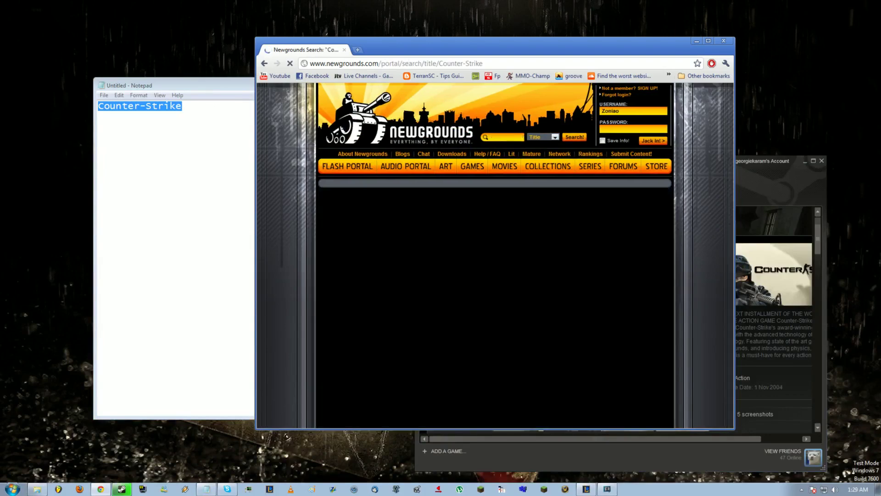
pyautogui.scroll(-3, 489, 276)
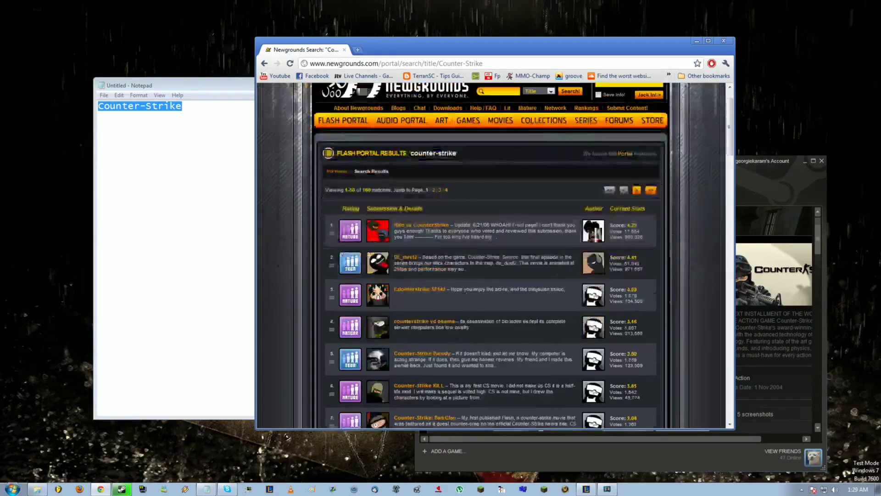
pyautogui.scroll(-3, 489, 275)
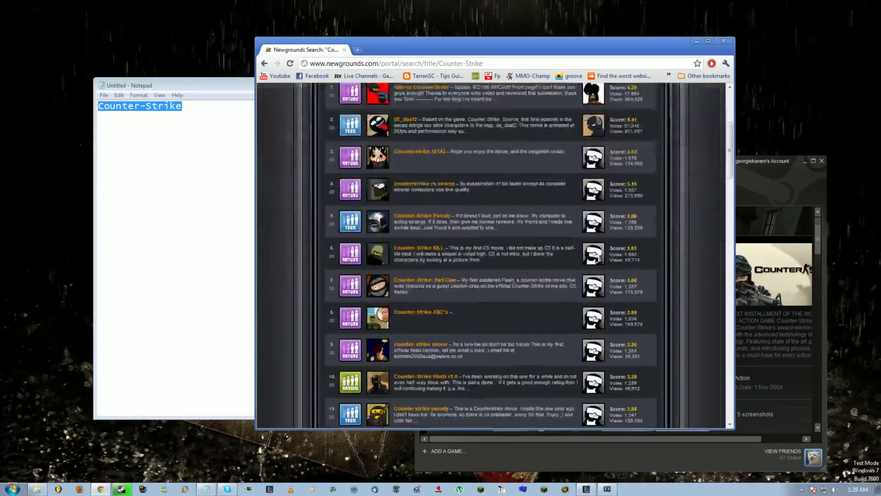
pyautogui.scroll(3, 489, 275)
pyautogui.scroll(3, 489, 276)
pyautogui.write('counter stri')
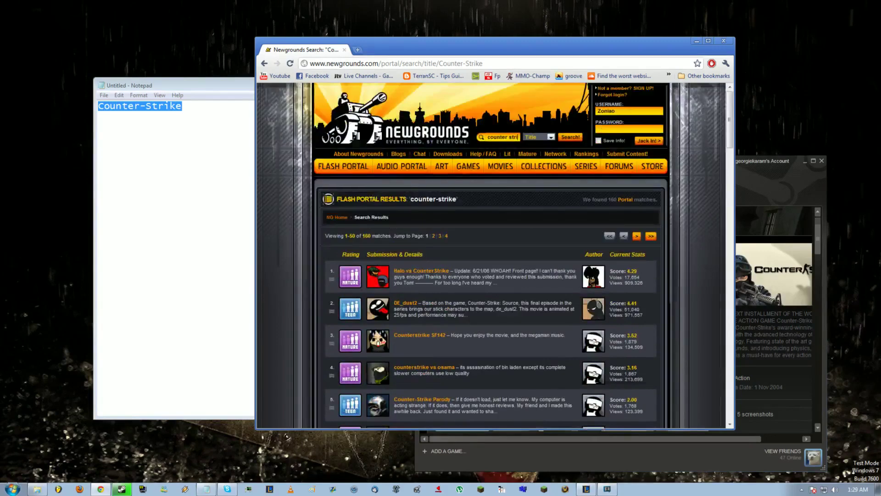
# - Search again for 'counter strike' and open the top Counter Strike parody
pyautogui.press('Return')
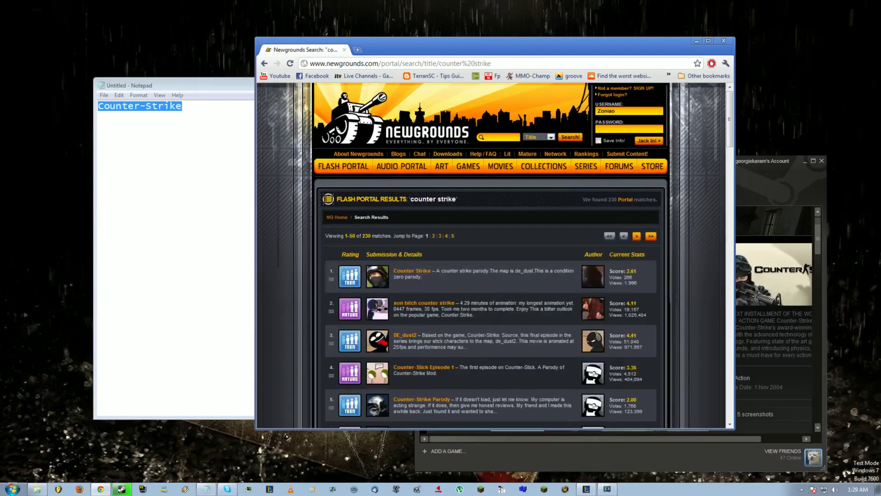
pyautogui.click(411, 271)
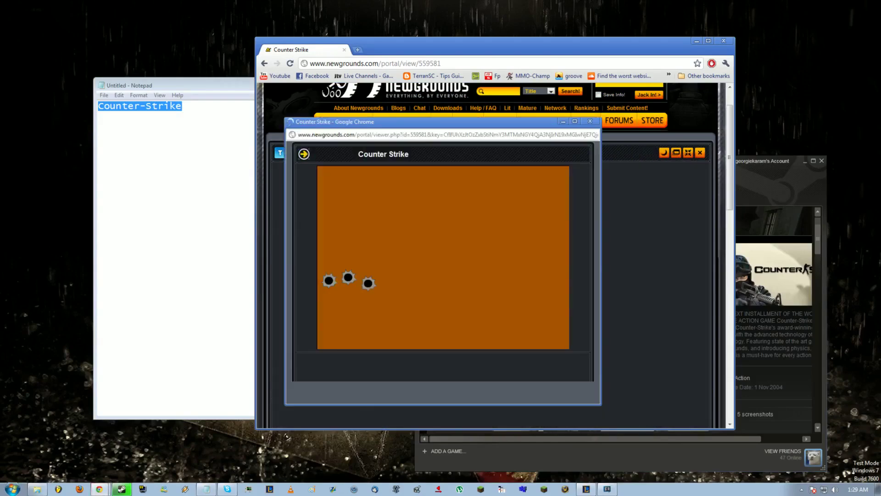
# - Close the Counter Strike parody pop-up player and maximize the Chrome window
pyautogui.moveTo(413, 122); pyautogui.dragTo(138, 1)
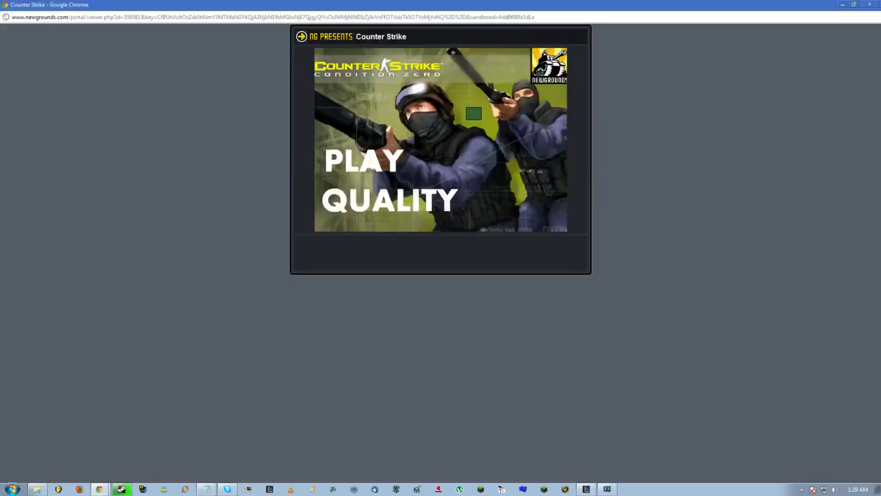
pyautogui.click(854, 5)
pyautogui.click(596, 121)
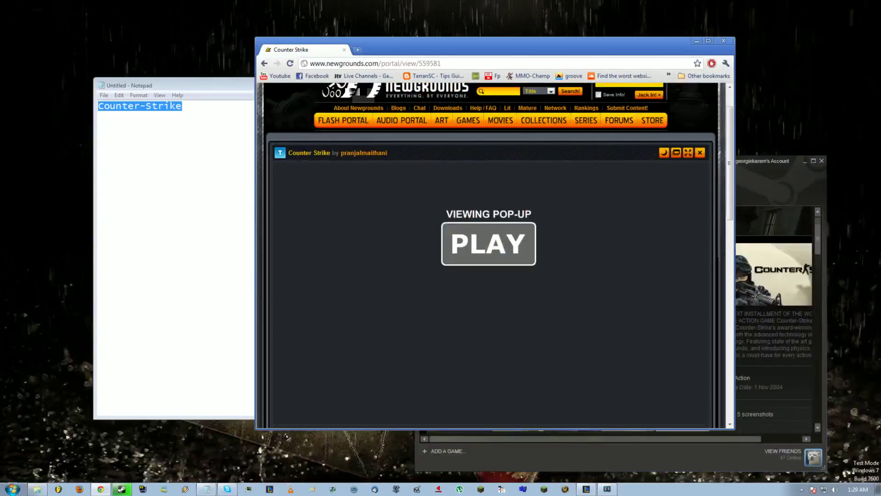
pyautogui.click(709, 42)
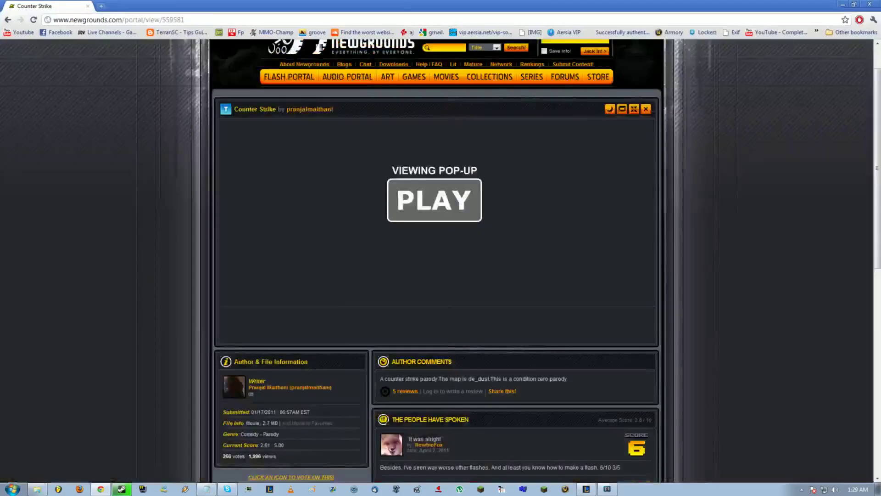
# - Play the Counter Strike parody in Newgrounds' embedded player, then bring up the broadcaster window
pyautogui.click(435, 200)
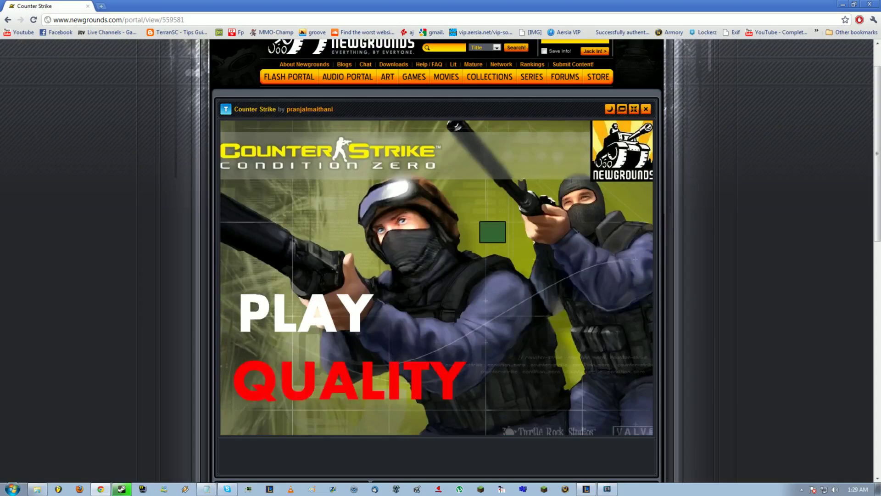
pyautogui.click(306, 313)
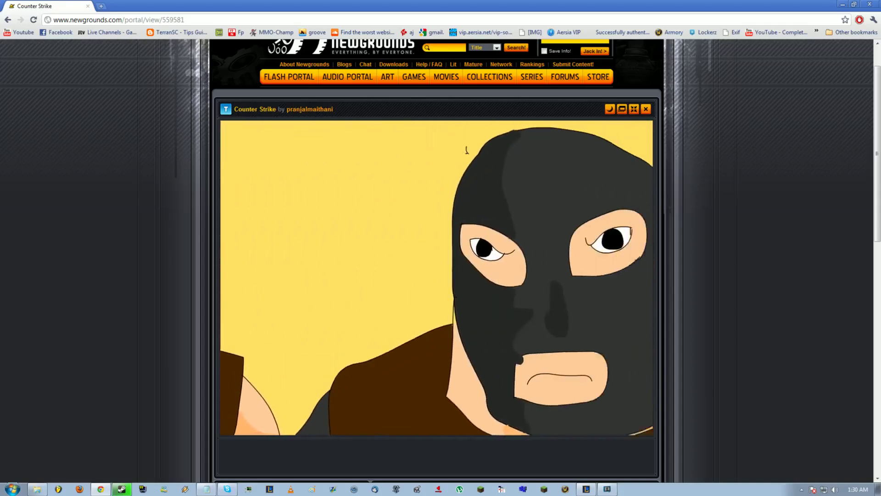
pyautogui.rightClick(451, 295)
pyautogui.click(466, 150)
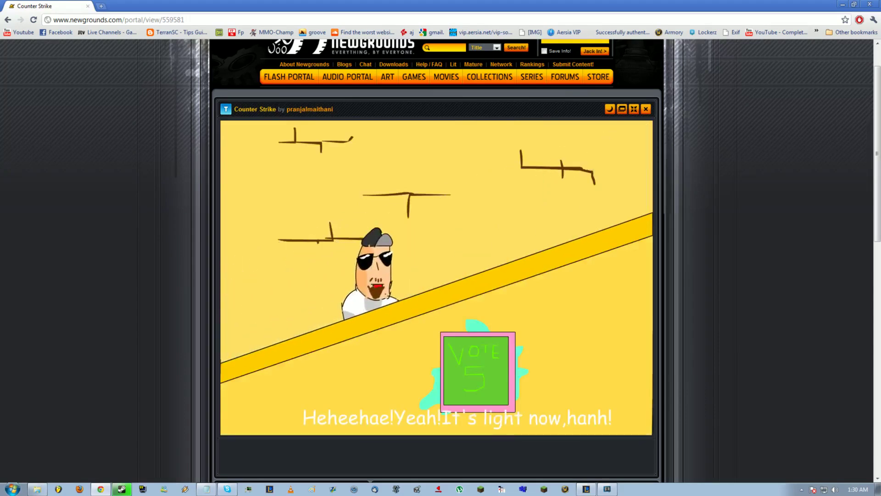
pyautogui.click(607, 489)
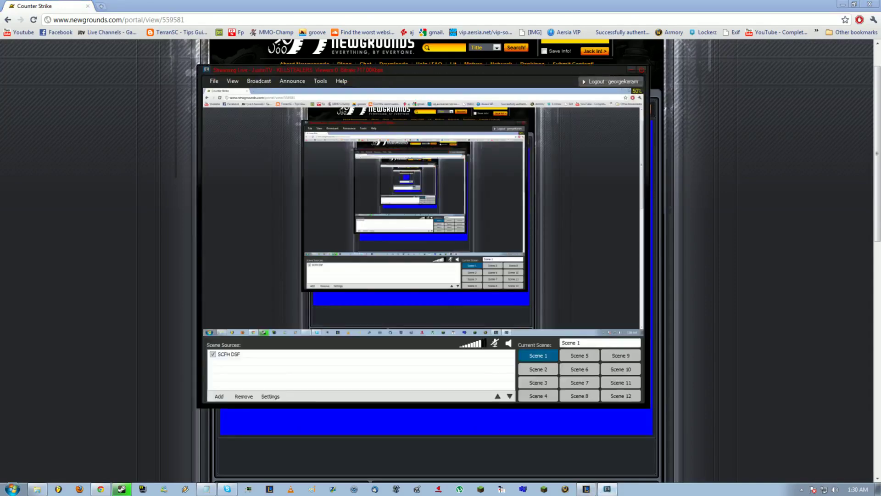